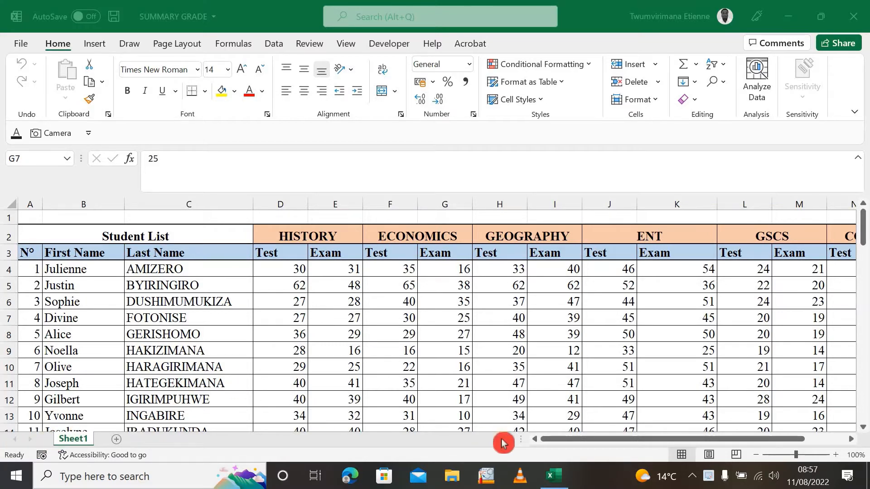
# Look over the student list and the subject marks on the worksheet, and dismiss the stray browser window
pyautogui.click(575, 443)
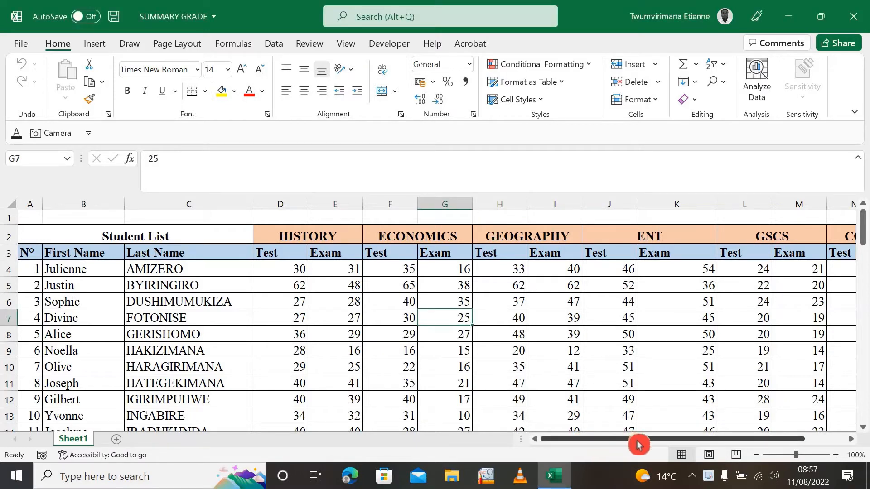
pyautogui.moveTo(630, 447); pyautogui.dragTo(499, 374)
pyautogui.scroll(-19, 424, 359)
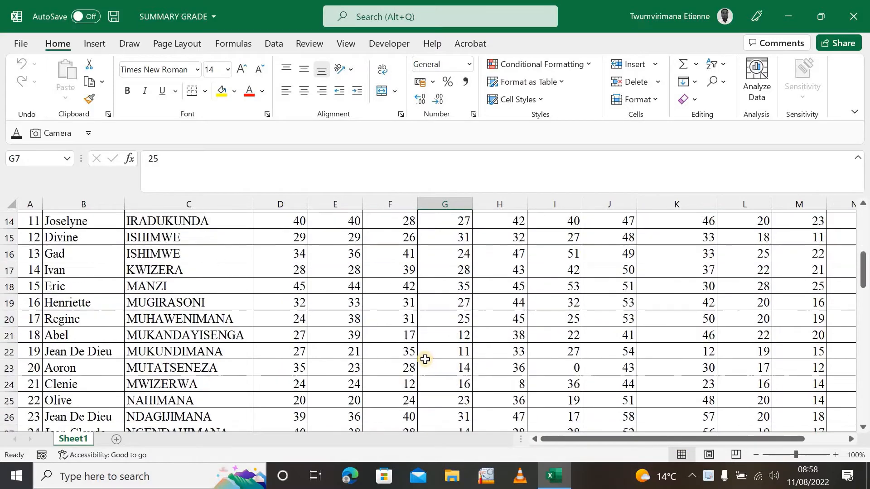
pyautogui.scroll(-10, 424, 360)
pyautogui.scroll(20, 424, 359)
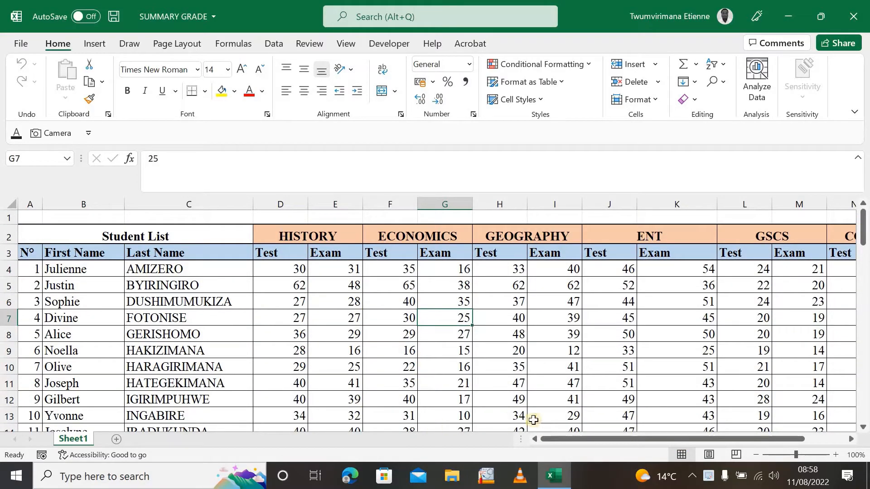
pyautogui.moveTo(573, 447); pyautogui.dragTo(567, 447)
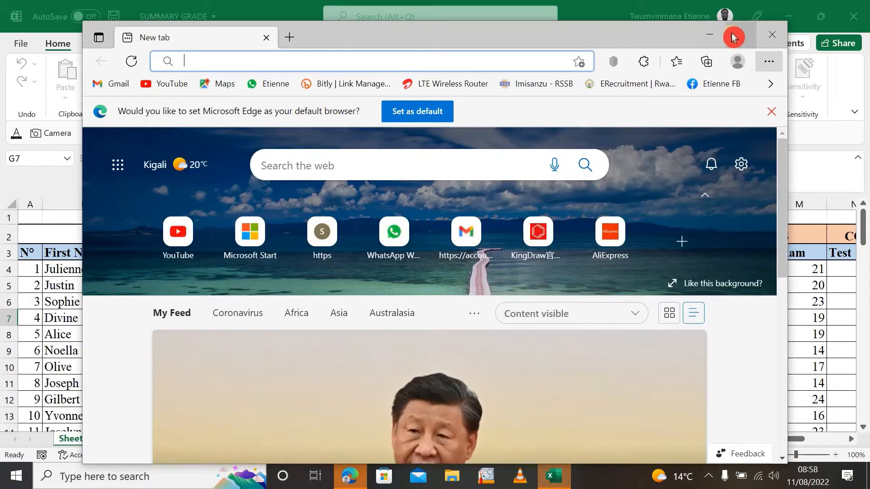
pyautogui.click(768, 34)
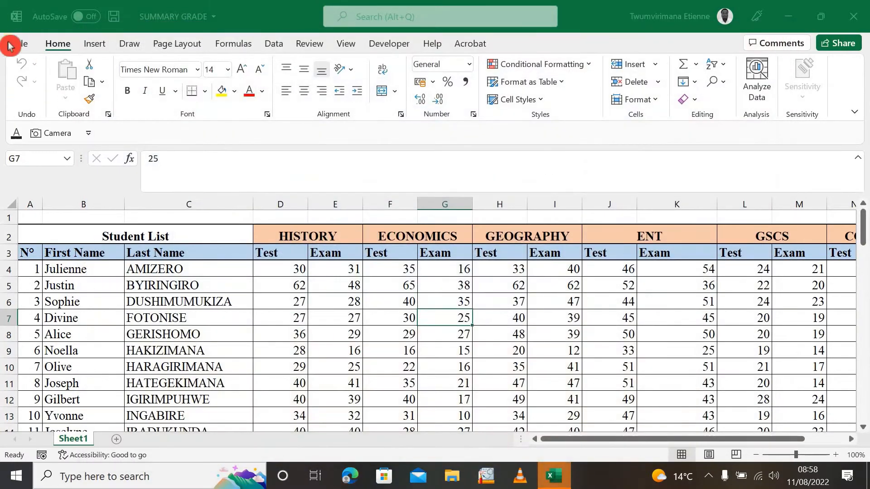
# Open the print settings and preview for the SUMMARY GRADE workbook
pyautogui.click(25, 44)
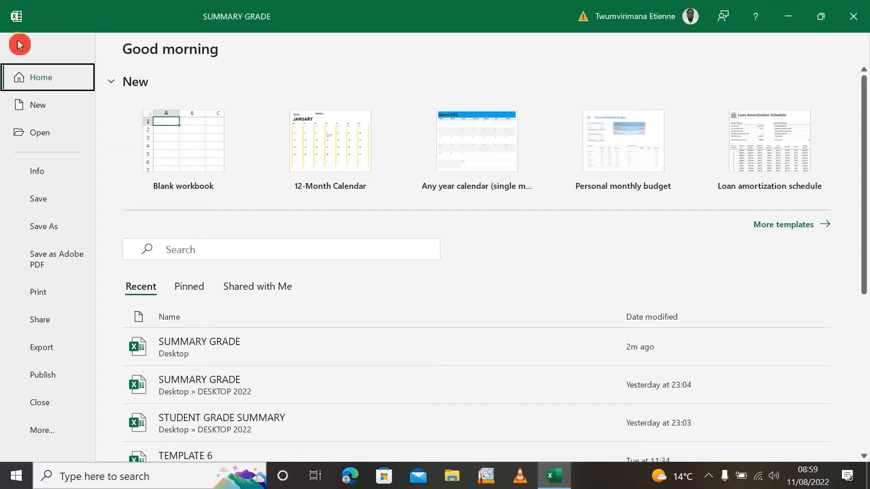
pyautogui.click(19, 45)
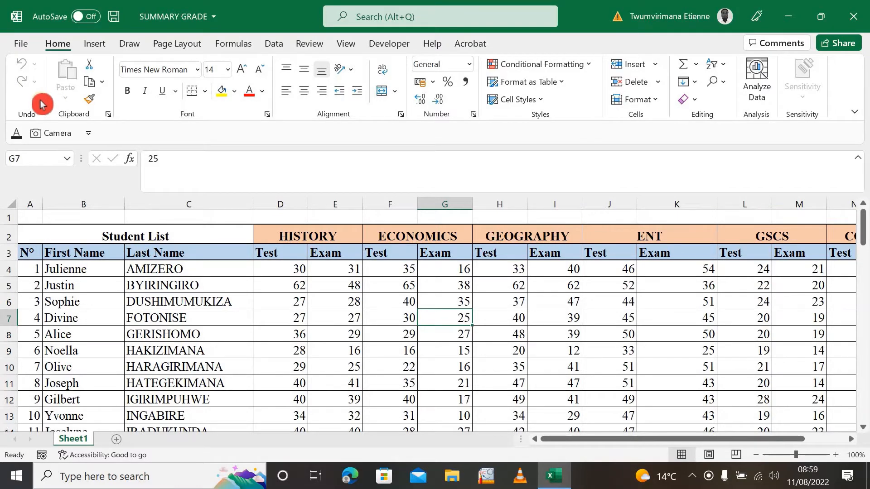
pyautogui.hotkey('ctrl', 'p')
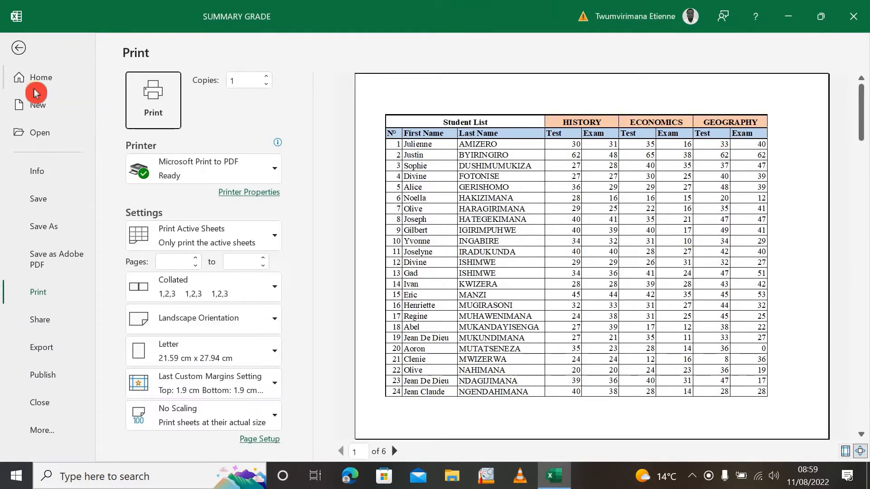
pyautogui.click(13, 48)
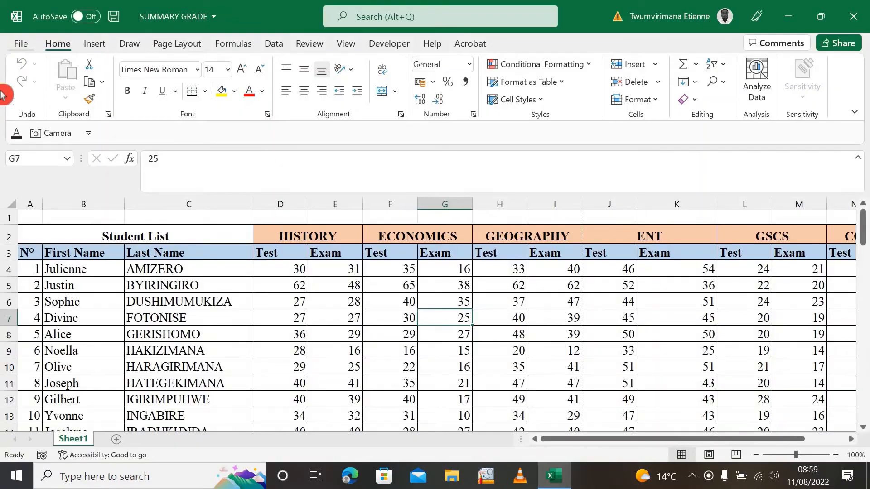
pyautogui.click(21, 43)
pyautogui.click(47, 299)
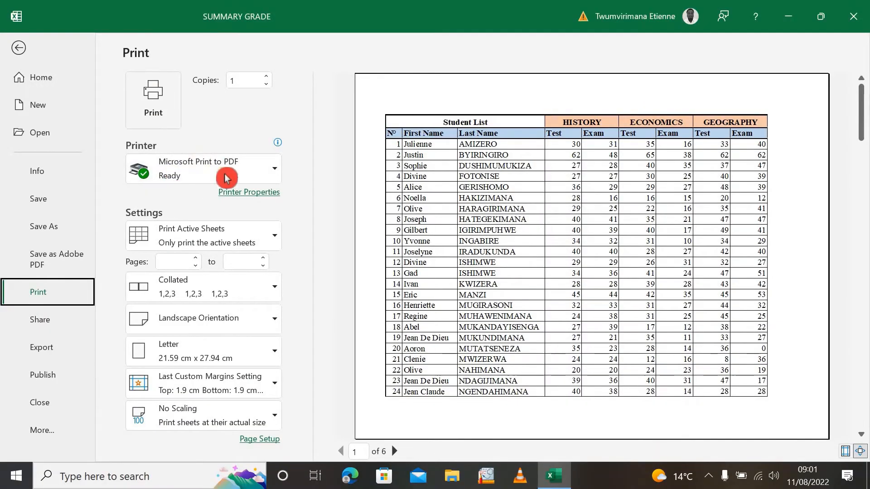
# Examine the available printers and leave Microsoft Print to PDF selected
pyautogui.click(277, 174)
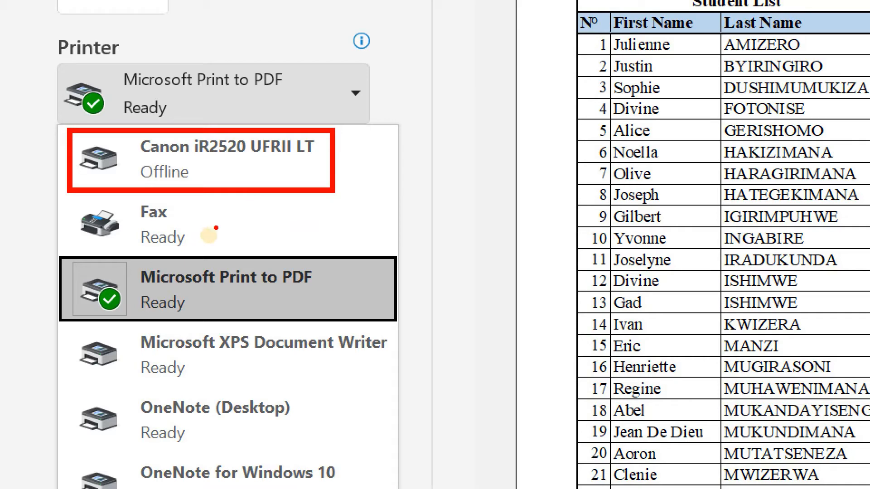
pyautogui.press('Escape')
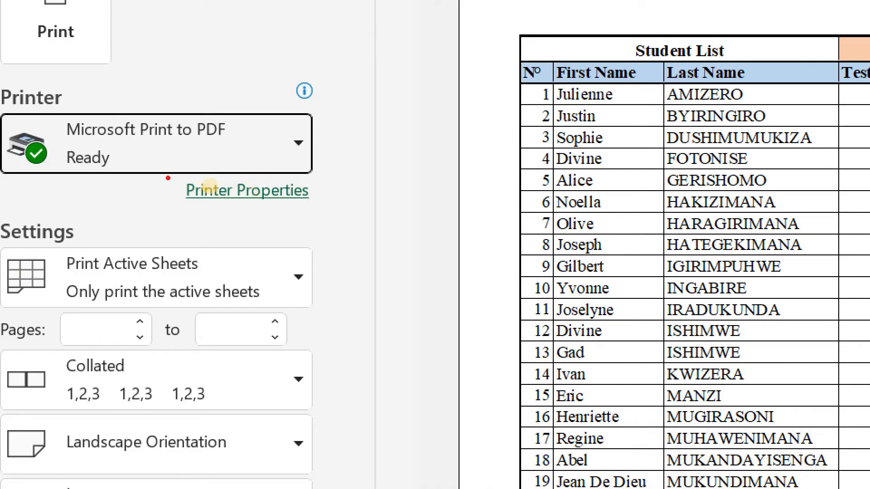
pyautogui.moveTo(166, 176); pyautogui.dragTo(339, 222)
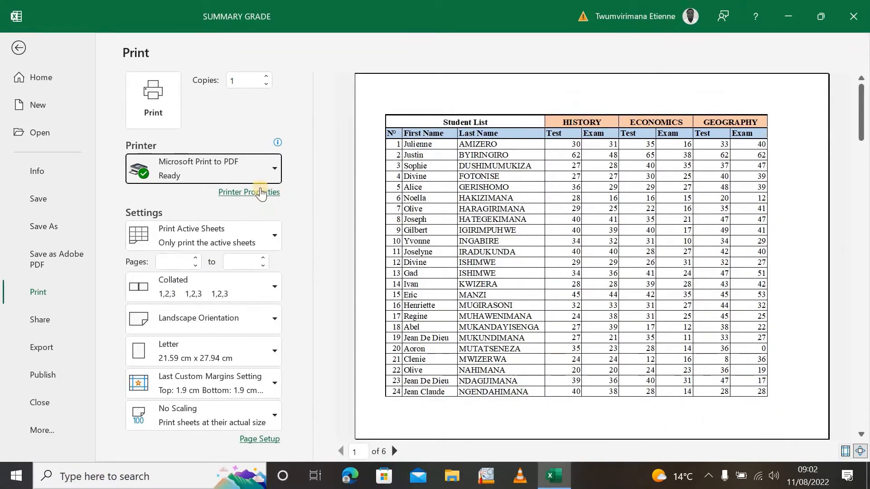
# Check the orientation choices in the printer's properties and choose Letter as the paper size in its advanced options
pyautogui.click(252, 194)
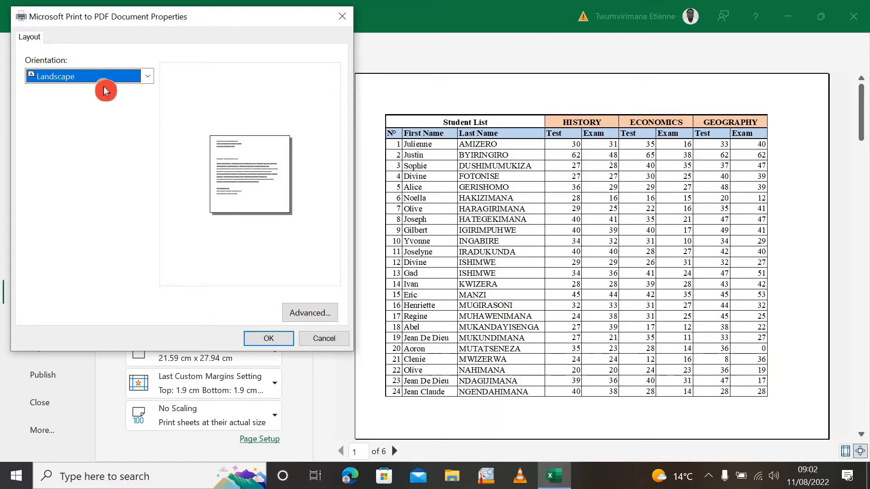
pyautogui.click(148, 76)
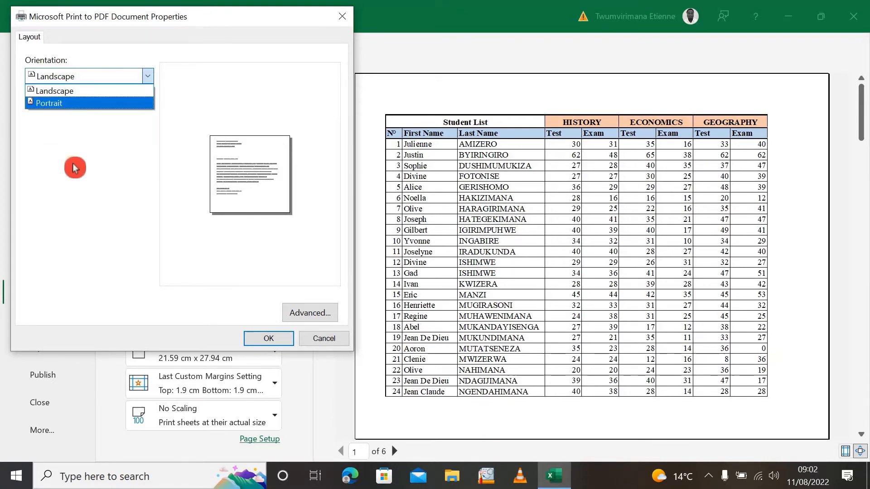
pyautogui.click(97, 164)
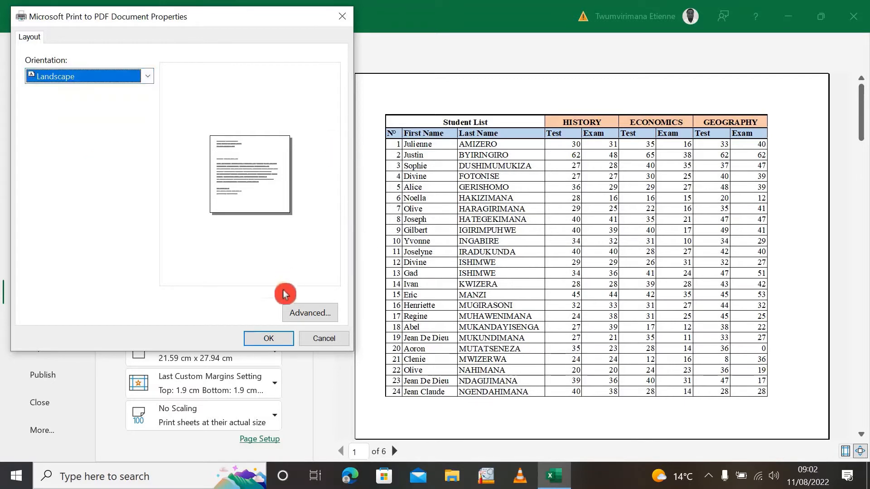
pyautogui.click(312, 312)
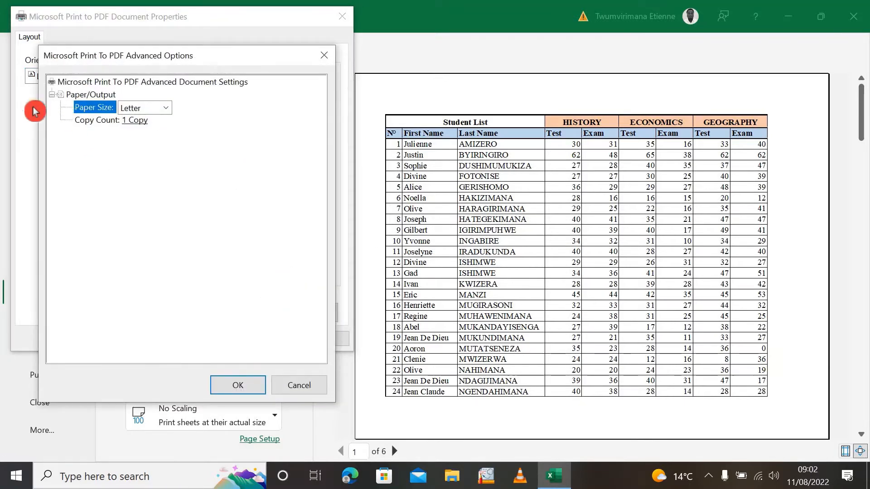
pyautogui.click(166, 110)
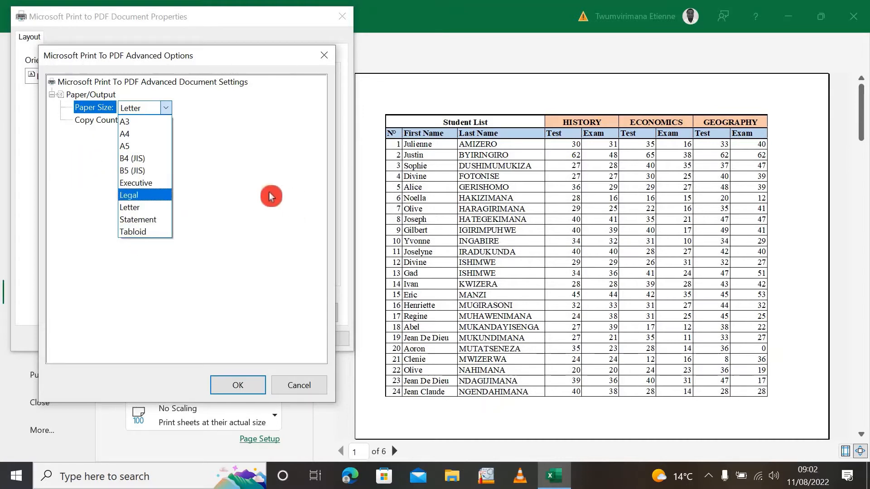
pyautogui.click(138, 207)
pyautogui.click(250, 385)
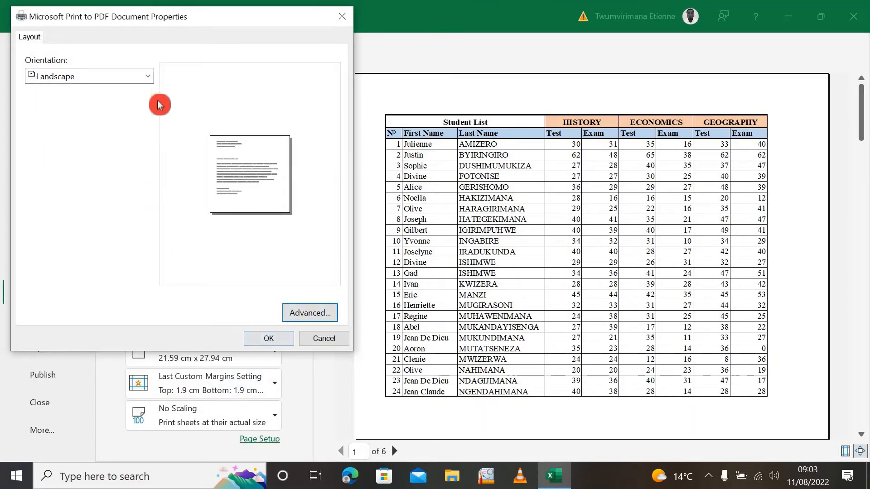
# Set the orientation to Portrait in the printer's properties and apply it
pyautogui.click(153, 79)
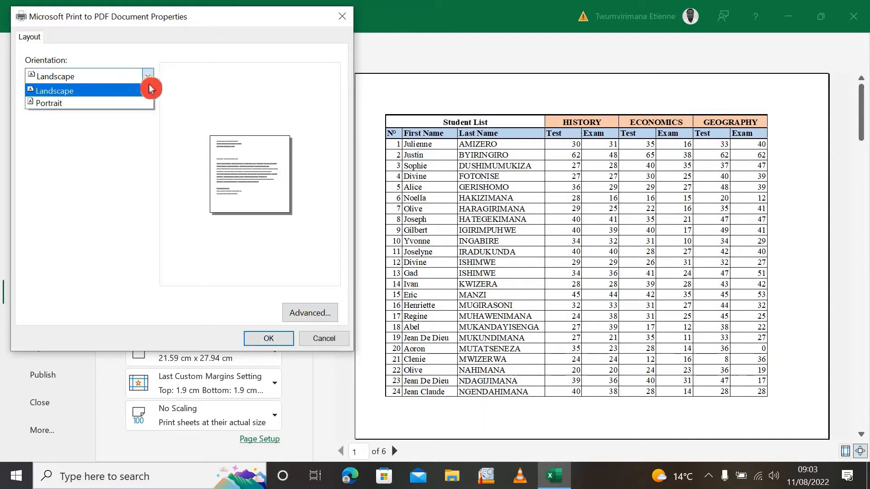
pyautogui.click(96, 104)
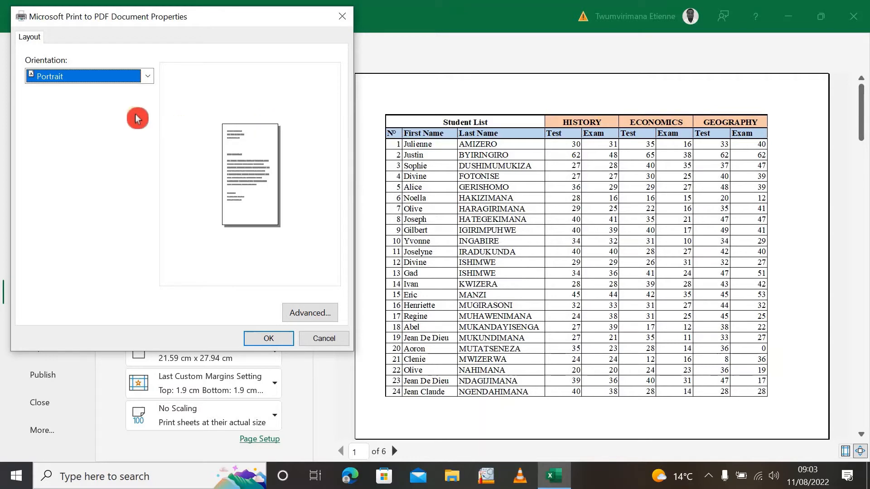
pyautogui.click(272, 339)
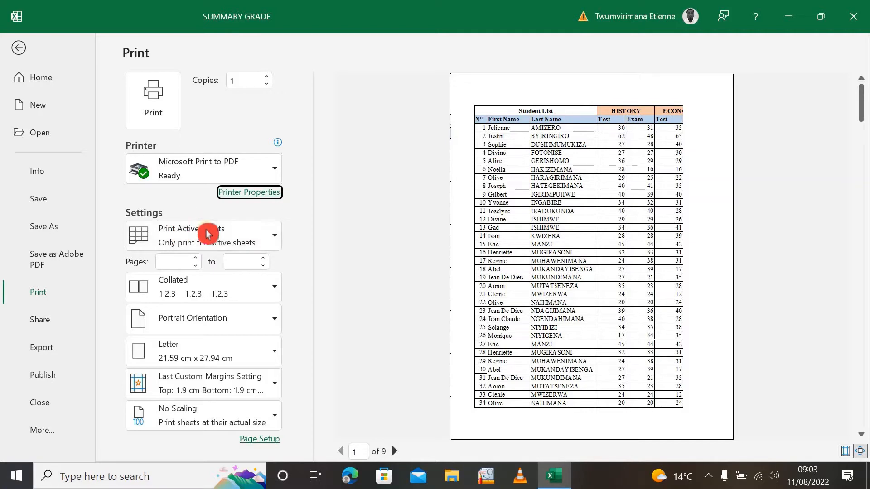
# Check what to print and the page range, then choose Collated as the copy order
pyautogui.click(277, 241)
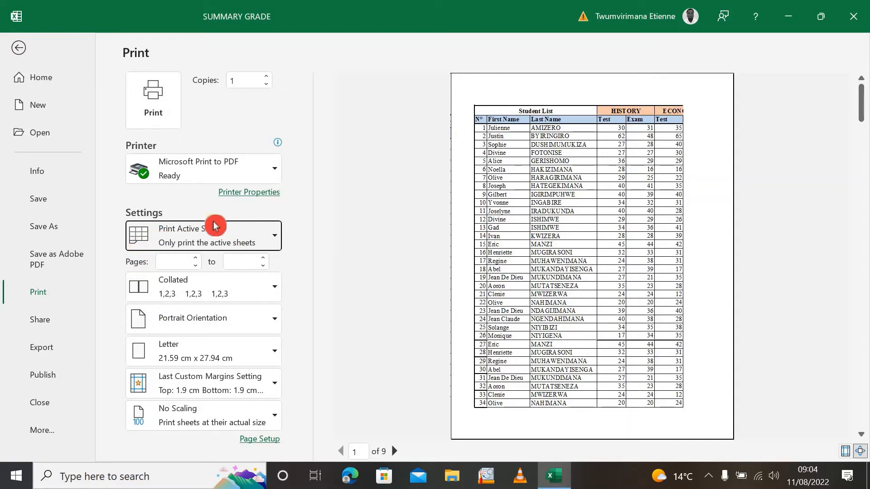
pyautogui.click(184, 260)
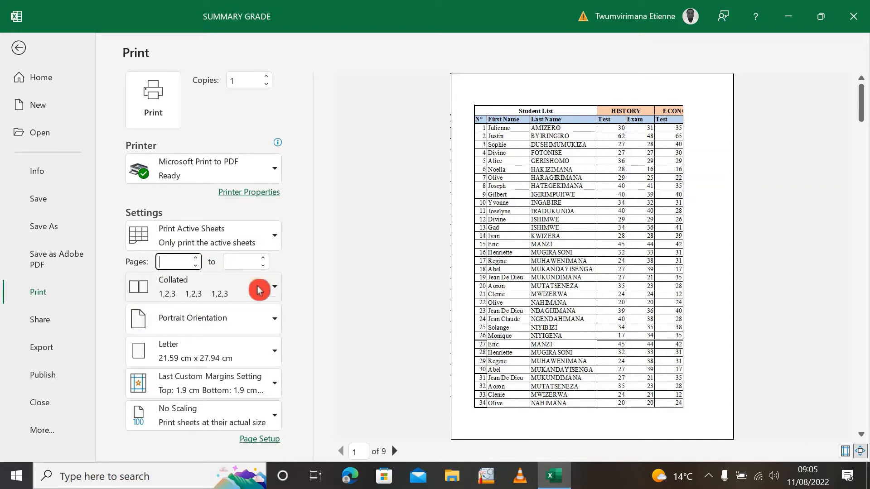
pyautogui.click(274, 290)
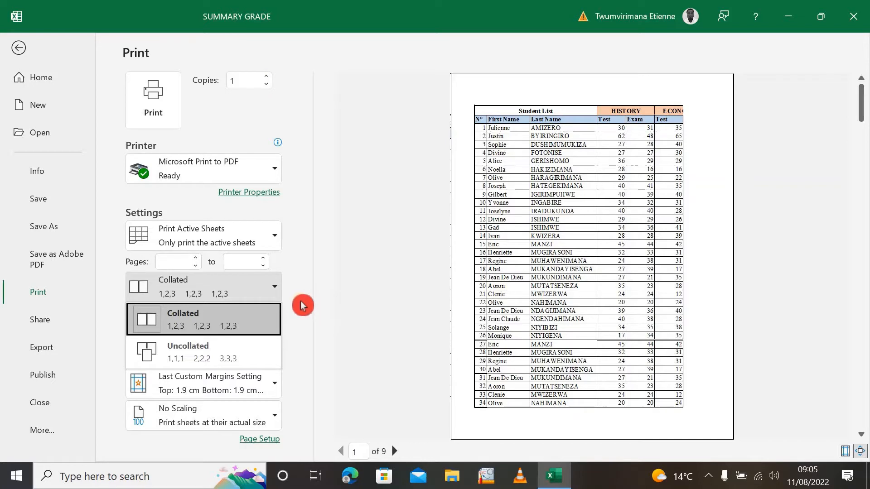
pyautogui.click(244, 319)
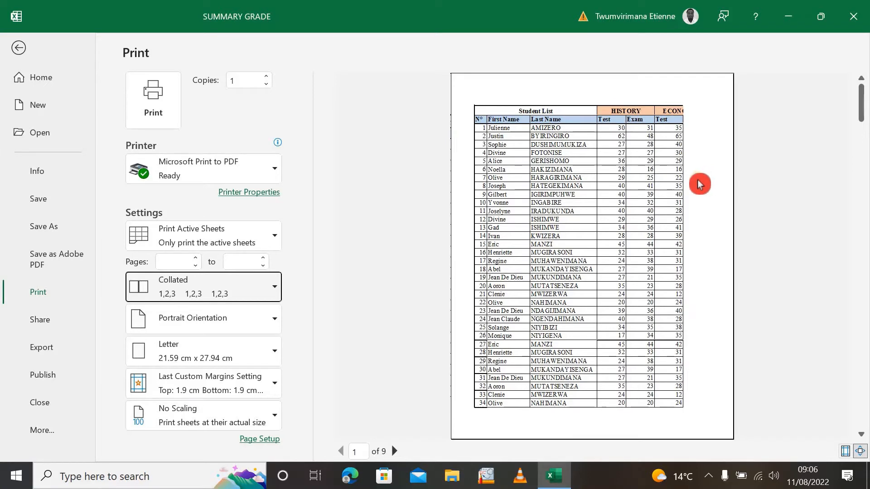
# Set the page orientation to Landscape and view the available paper sizes
pyautogui.click(273, 319)
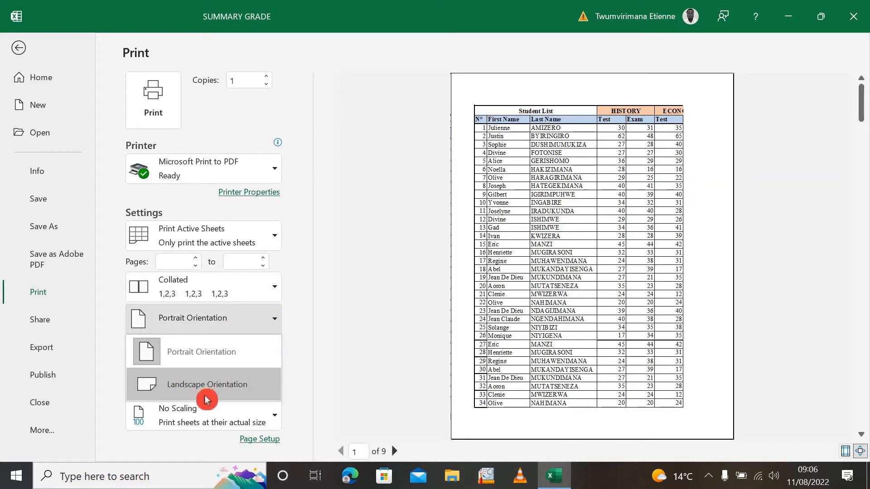
pyautogui.click(227, 384)
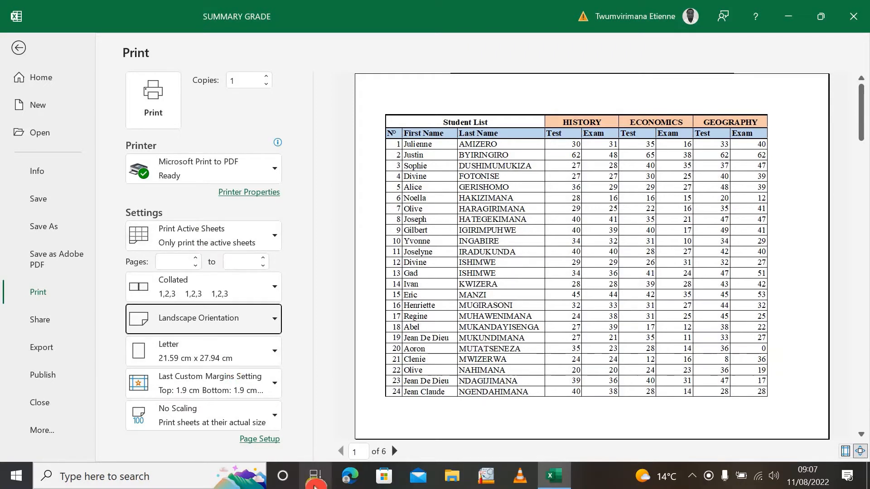
pyautogui.click(282, 360)
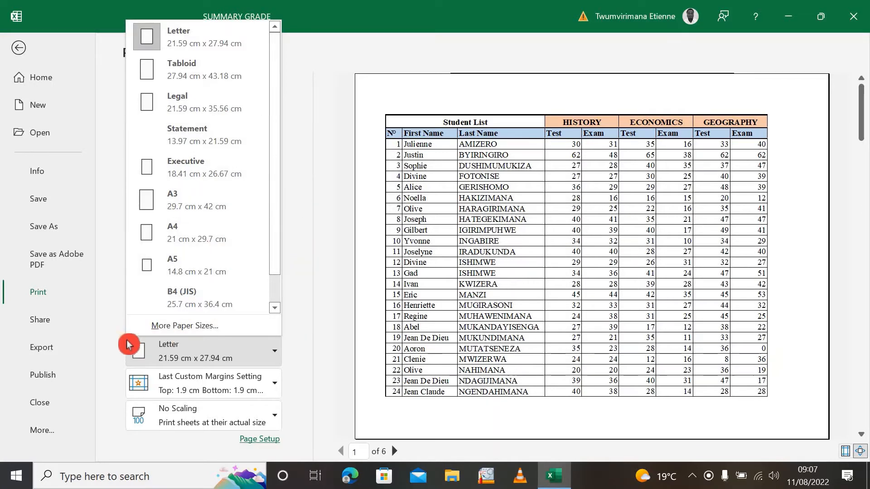
pyautogui.click(307, 327)
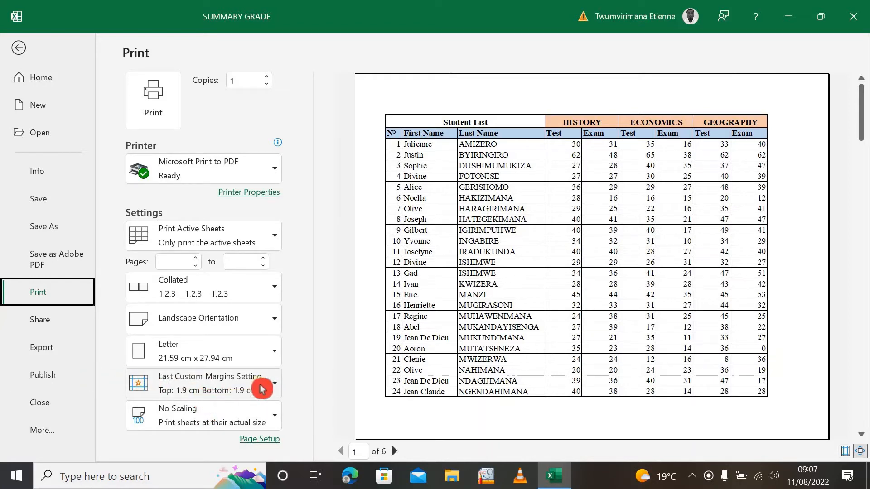
# Check the custom margin values in the page setup and the printer's layout options, leaving both without changes
pyautogui.click(275, 385)
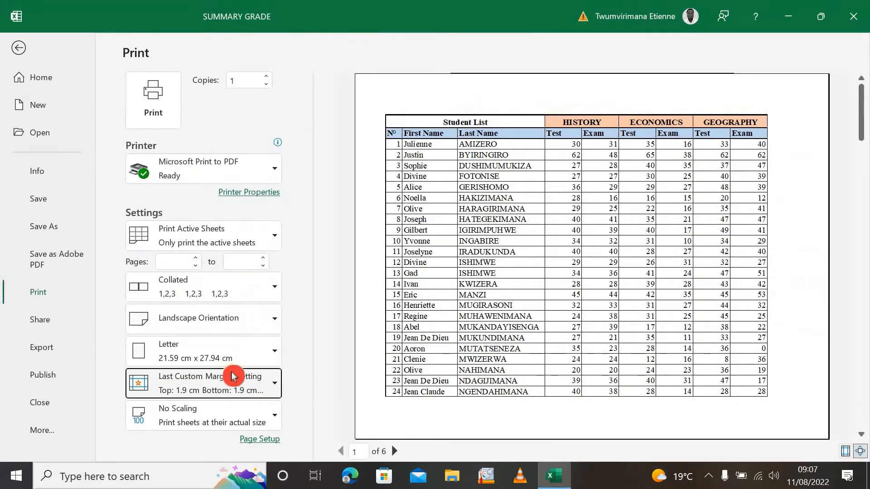
pyautogui.click(286, 386)
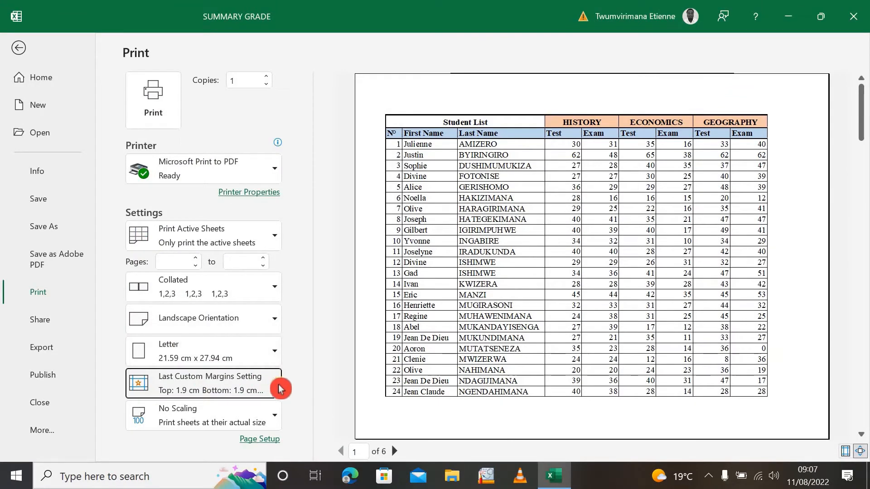
pyautogui.click(200, 359)
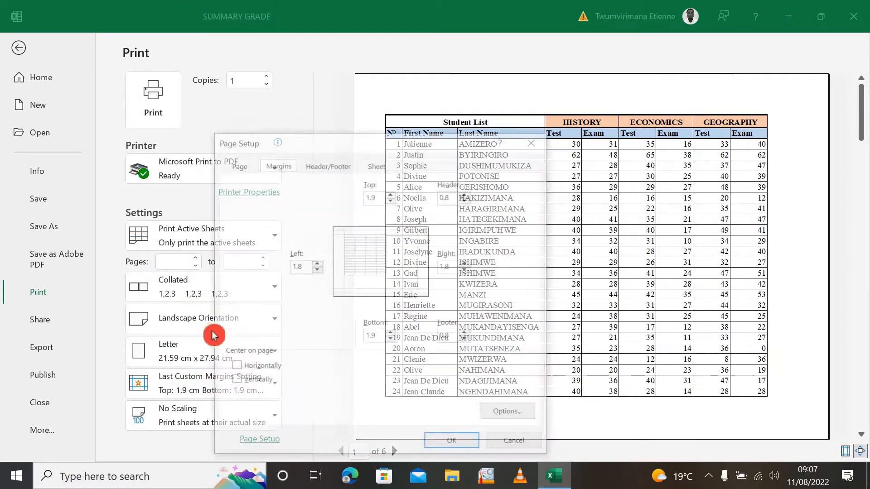
pyautogui.click(385, 196)
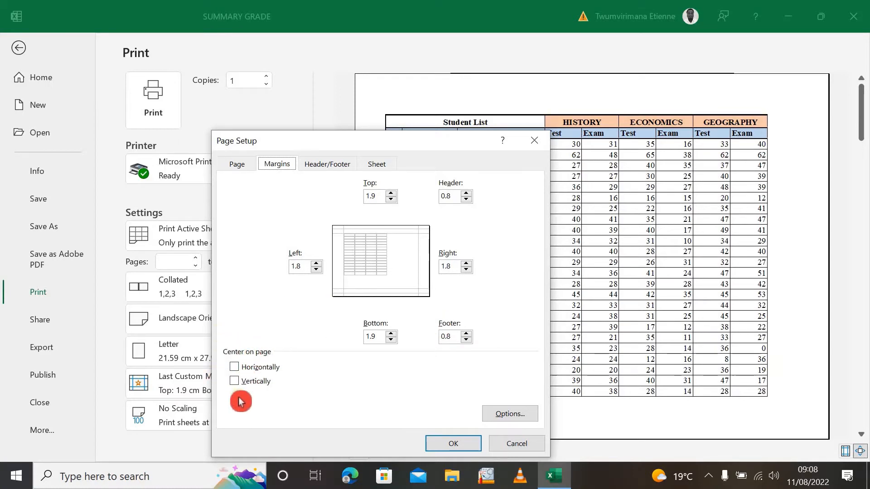
pyautogui.click(509, 414)
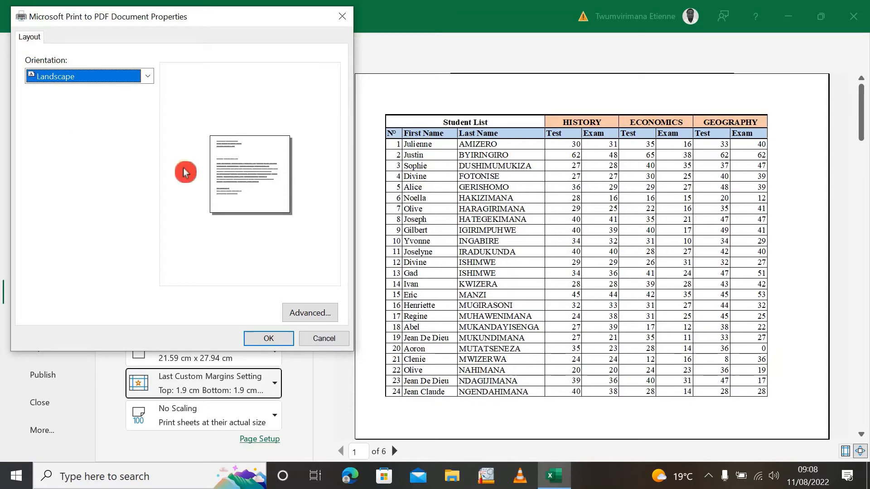
pyautogui.click(325, 345)
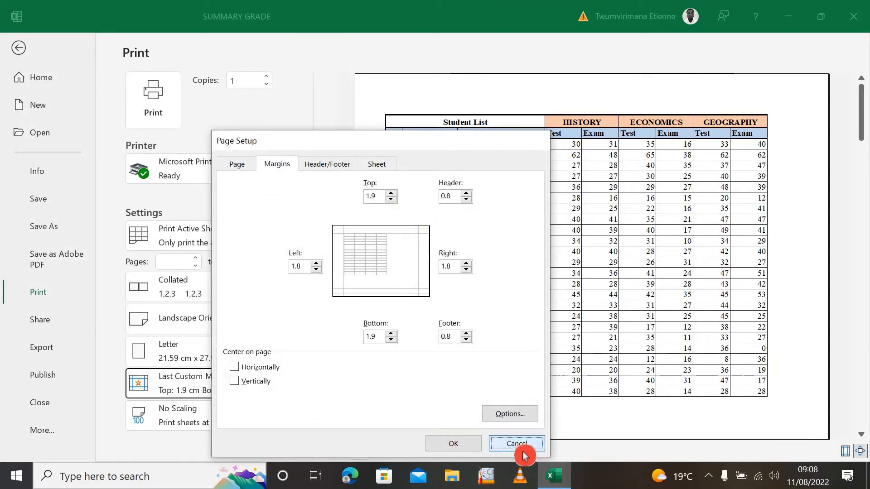
pyautogui.click(519, 446)
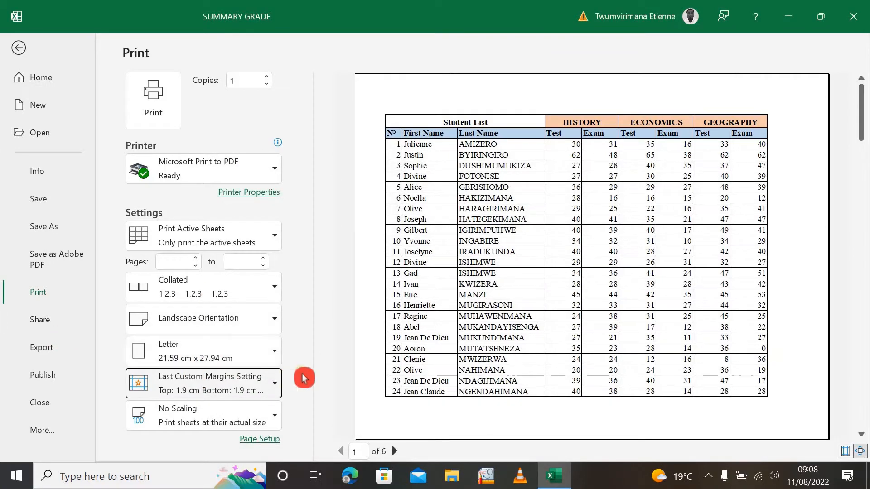
# Choose Narrow margins and set the scaling to Fit All Columns on One Page
pyautogui.click(275, 389)
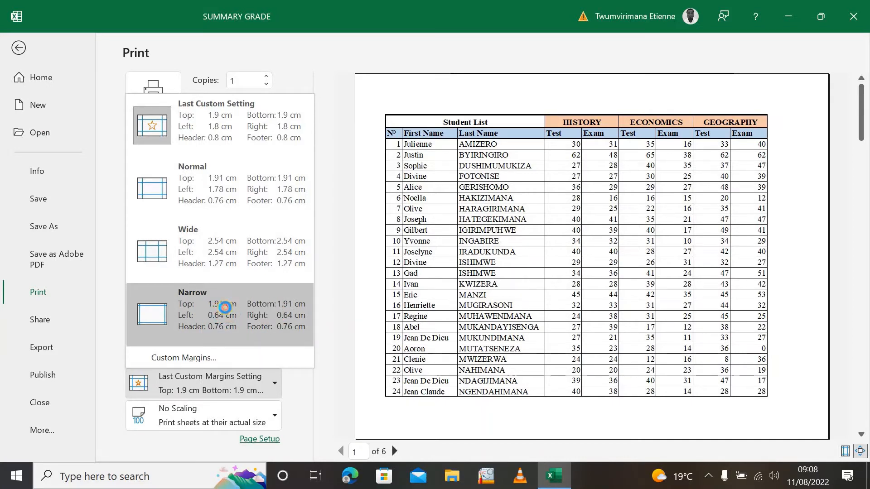
pyautogui.click(223, 313)
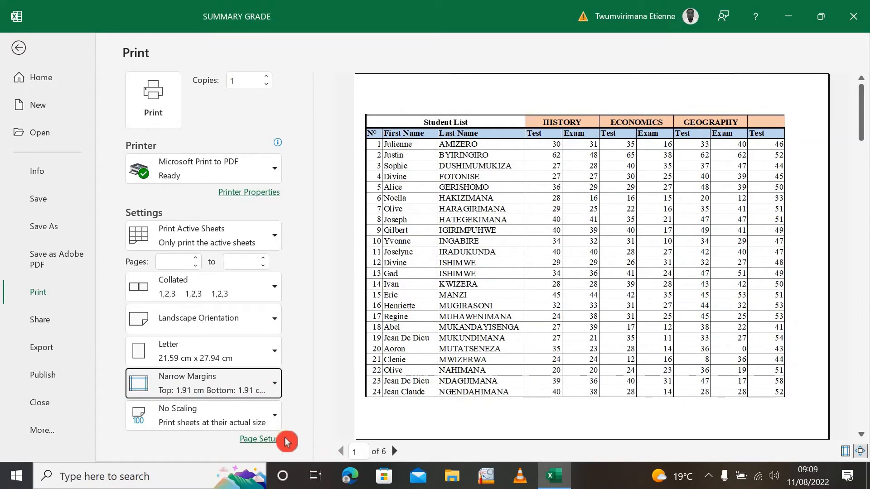
pyautogui.click(277, 415)
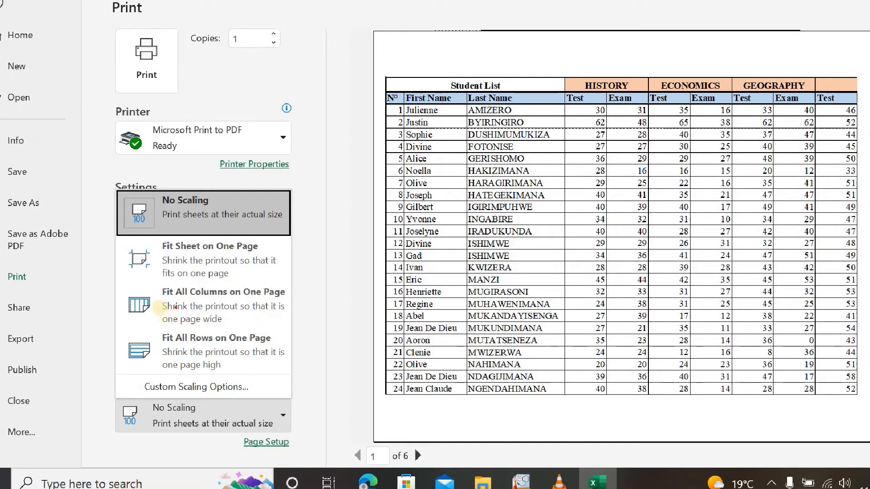
pyautogui.moveTo(138, 298)
pyautogui.mouseDown()
pyautogui.moveTo(205, 330)
pyautogui.moveTo(276, 347)
pyautogui.moveTo(293, 340)
pyautogui.mouseUp()
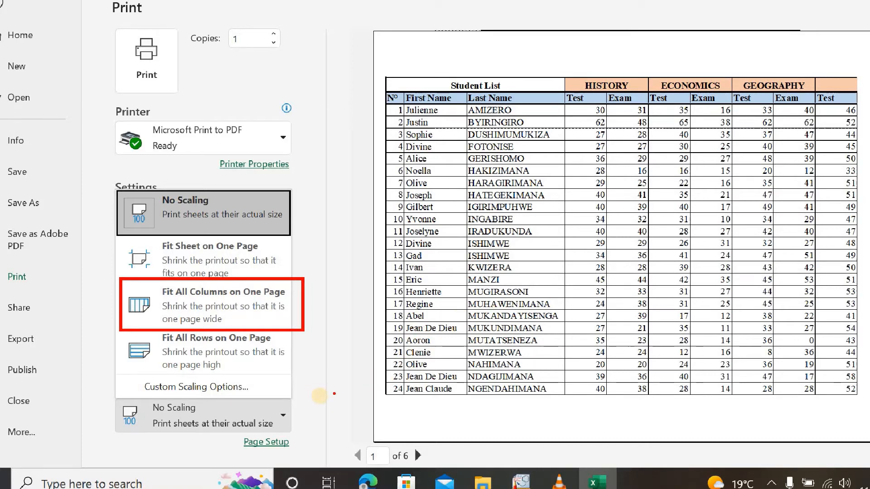
pyautogui.click(320, 397)
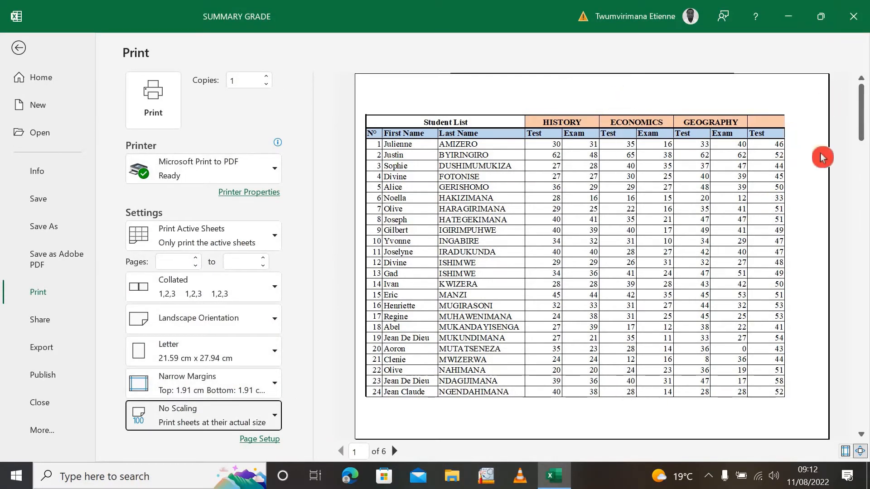
pyautogui.click(274, 420)
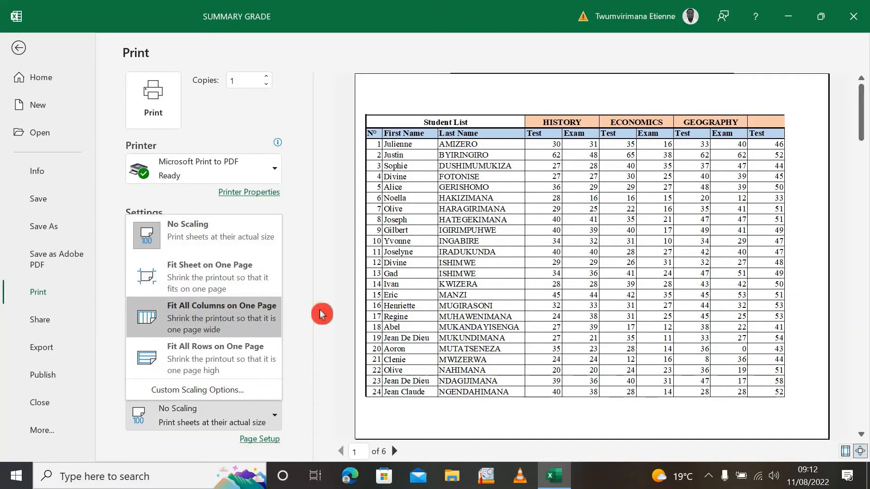
pyautogui.click(245, 319)
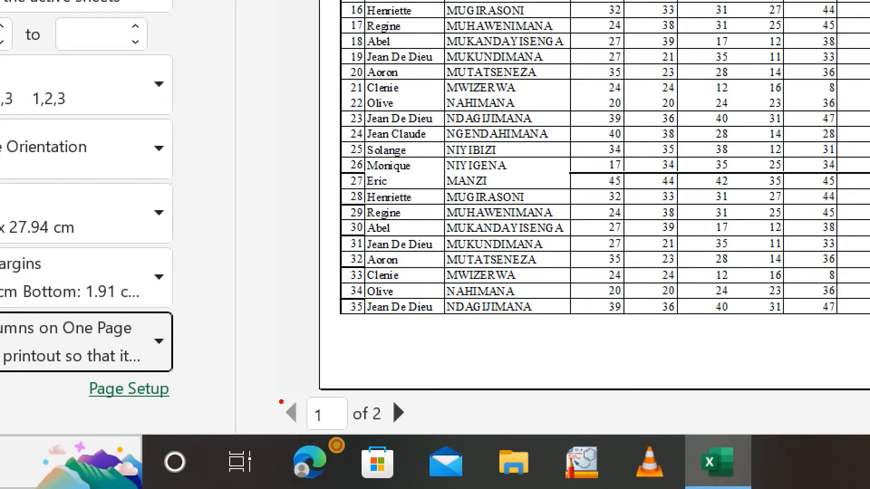
pyautogui.moveTo(284, 395)
pyautogui.mouseDown()
pyautogui.moveTo(312, 416)
pyautogui.moveTo(417, 429)
pyautogui.mouseUp()
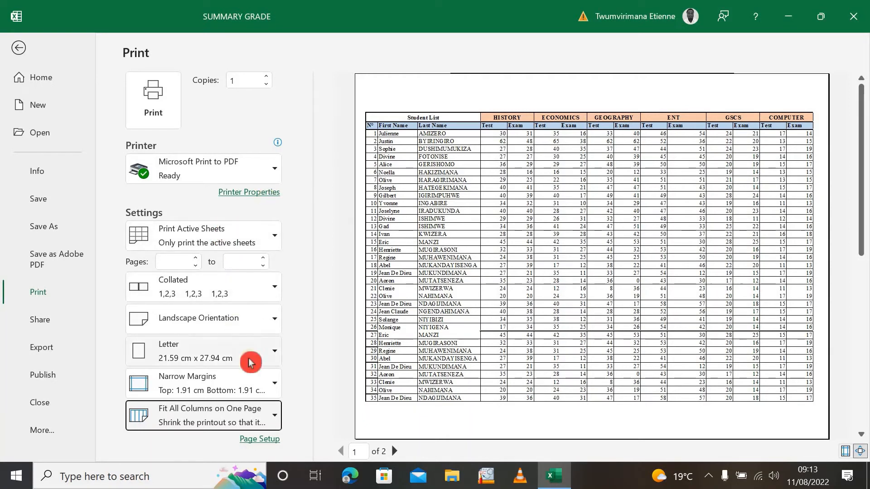
# Set the top margin to 2.4 cm in the page setup and apply it
pyautogui.click(285, 446)
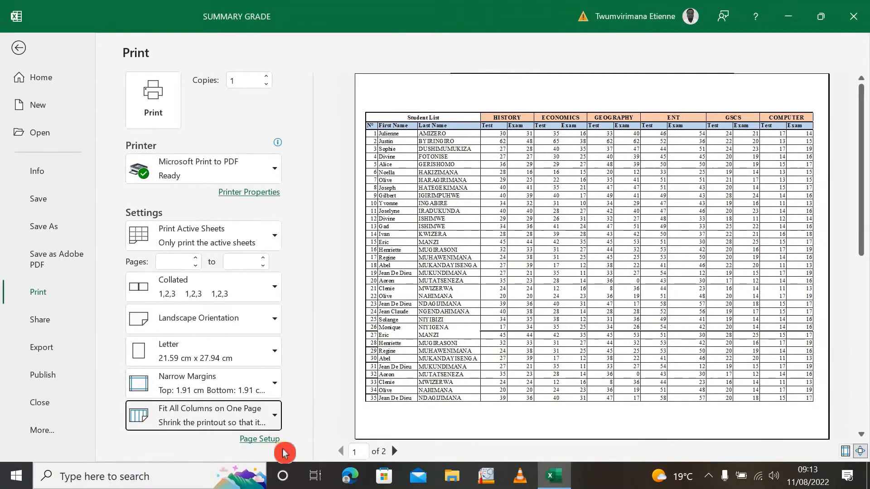
pyautogui.click(263, 439)
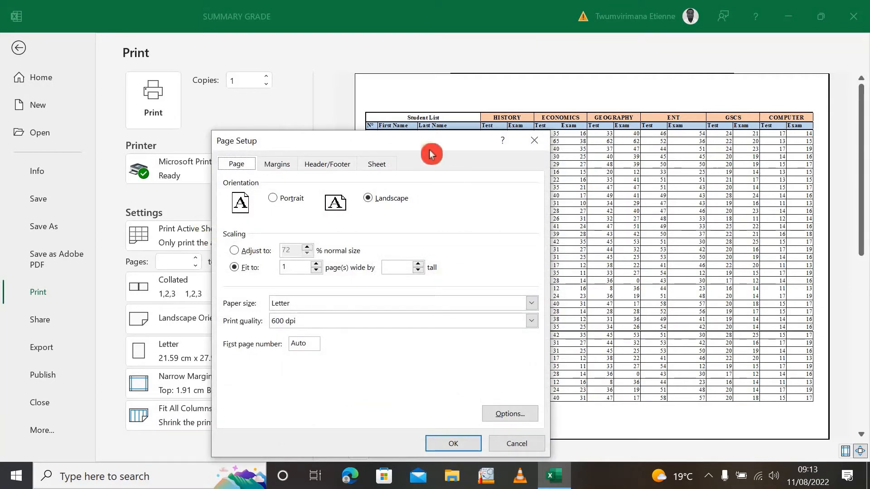
pyautogui.moveTo(431, 143); pyautogui.dragTo(419, 119)
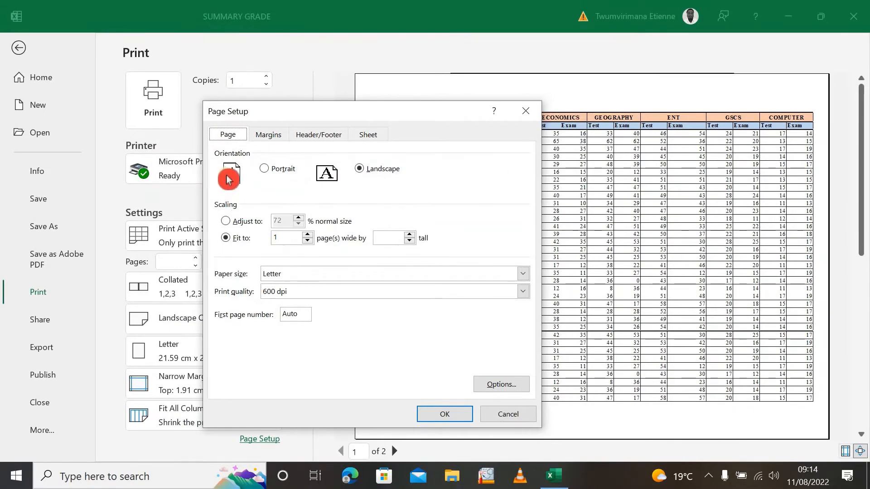
pyautogui.click(273, 134)
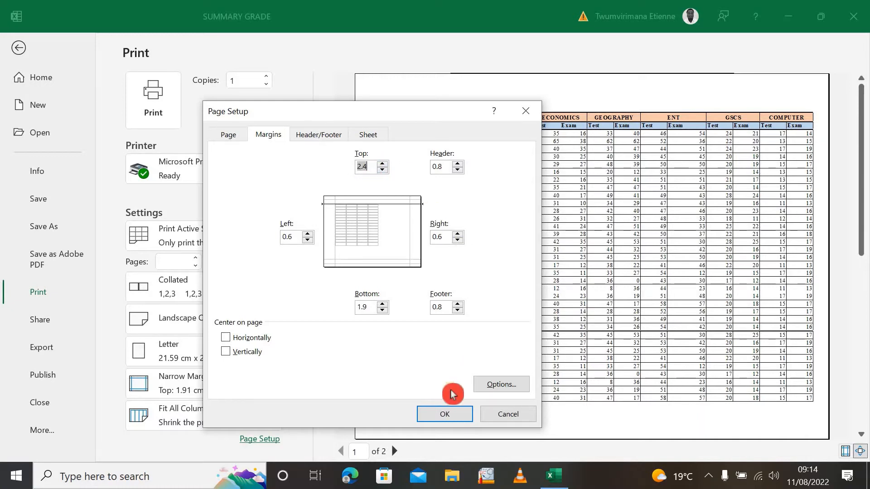
pyautogui.click(442, 421)
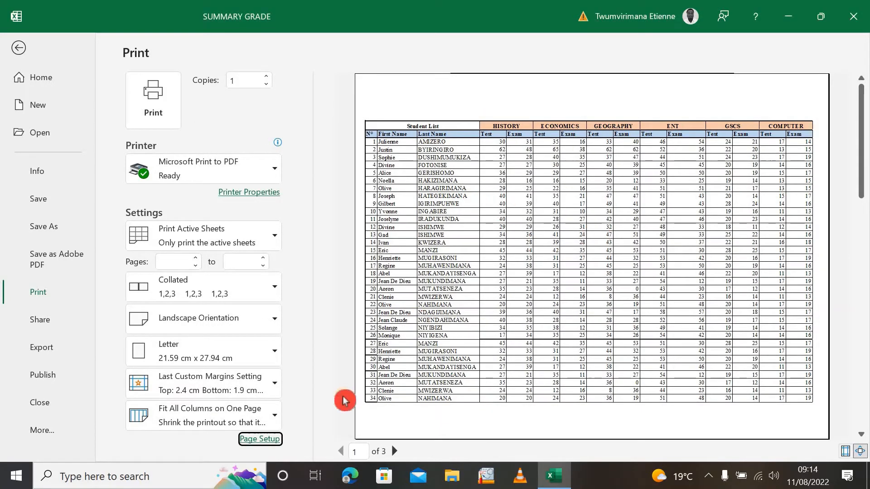
# Reduce the top margin to 1.4 cm in the page setup and apply it
pyautogui.click(261, 438)
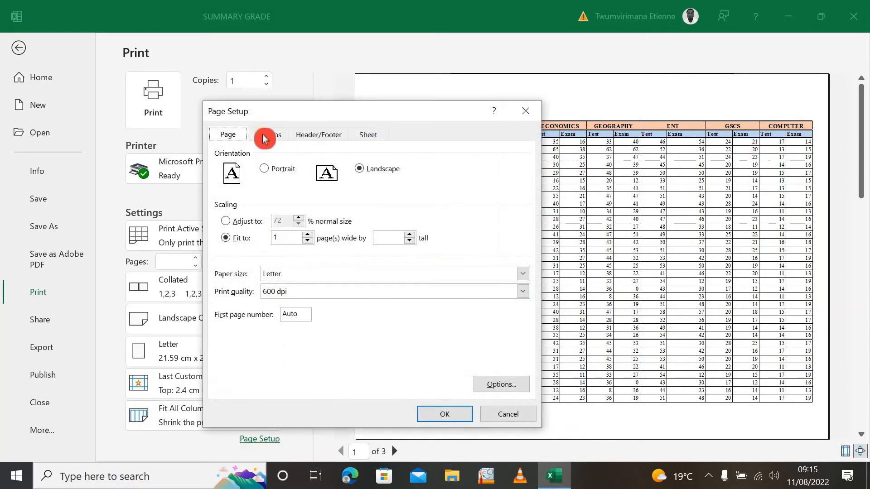
pyautogui.click(266, 135)
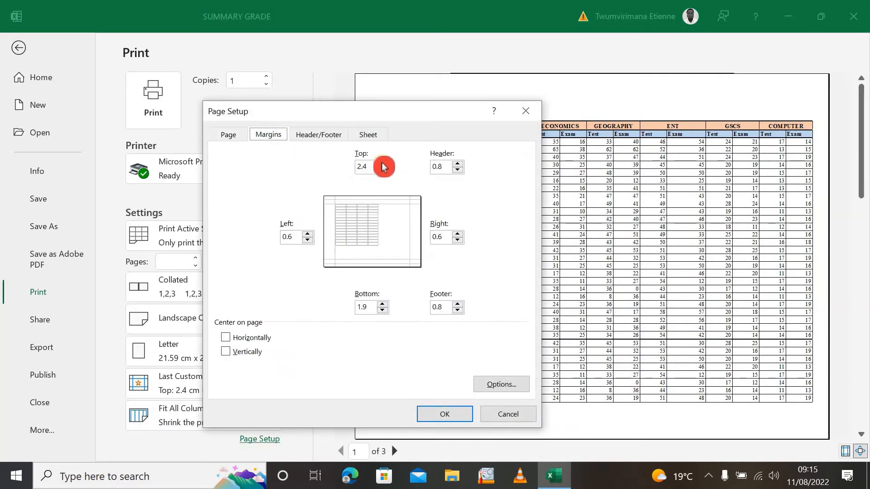
pyautogui.click(383, 170)
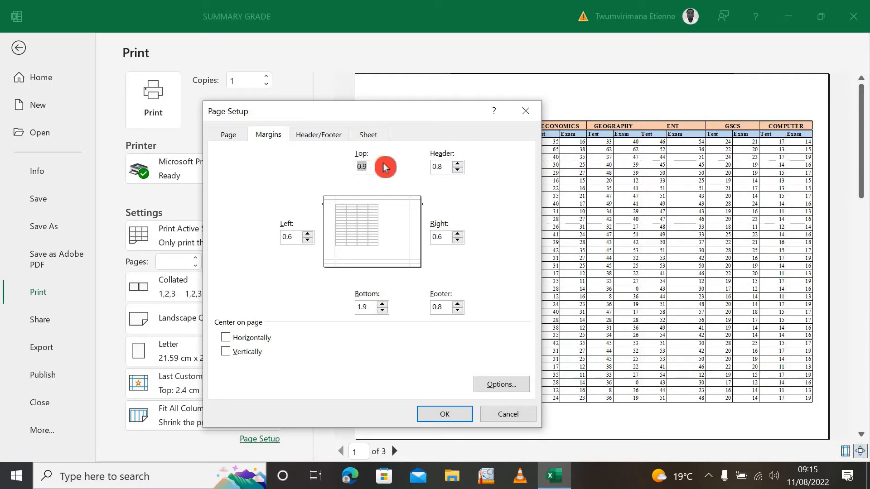
pyautogui.click(383, 164)
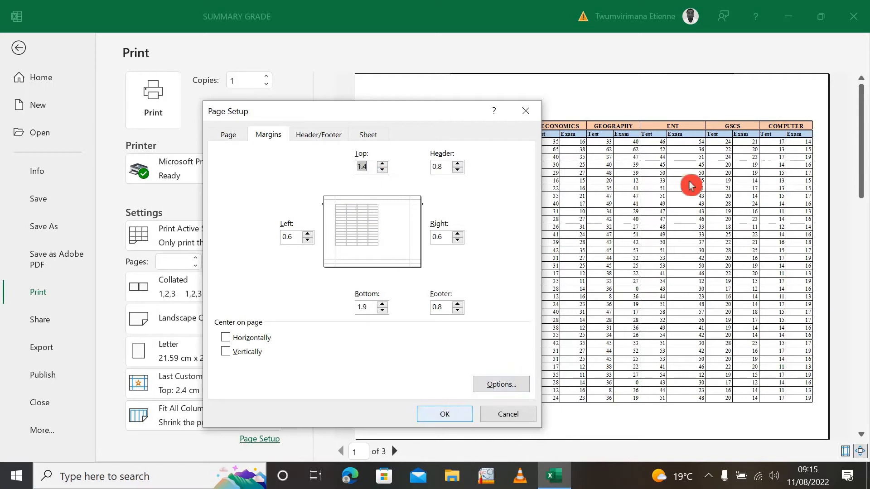
pyautogui.click(448, 415)
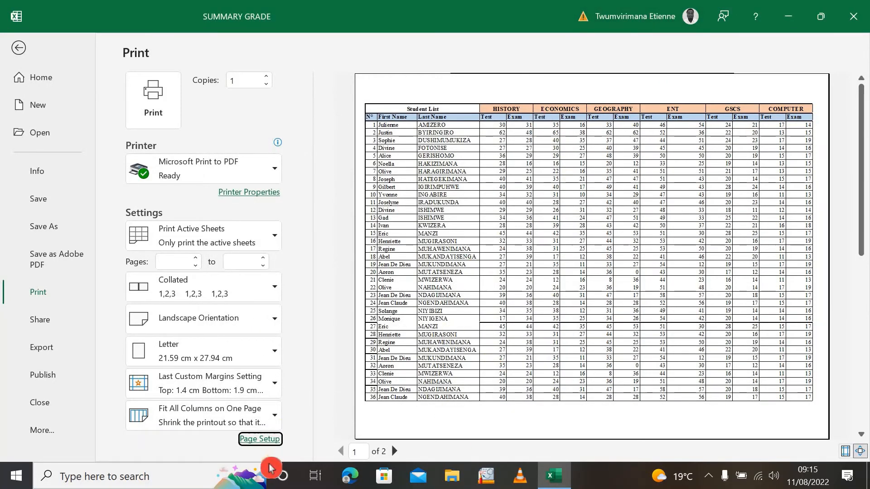
# Try centering the sheet horizontally and vertically on the page in the margin settings, and clear both options again
pyautogui.click(264, 441)
pyautogui.click(270, 138)
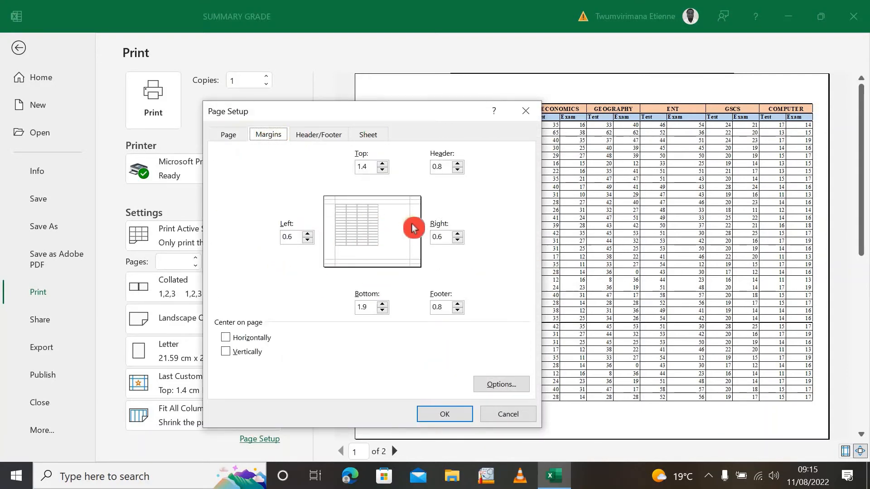
pyautogui.click(225, 340)
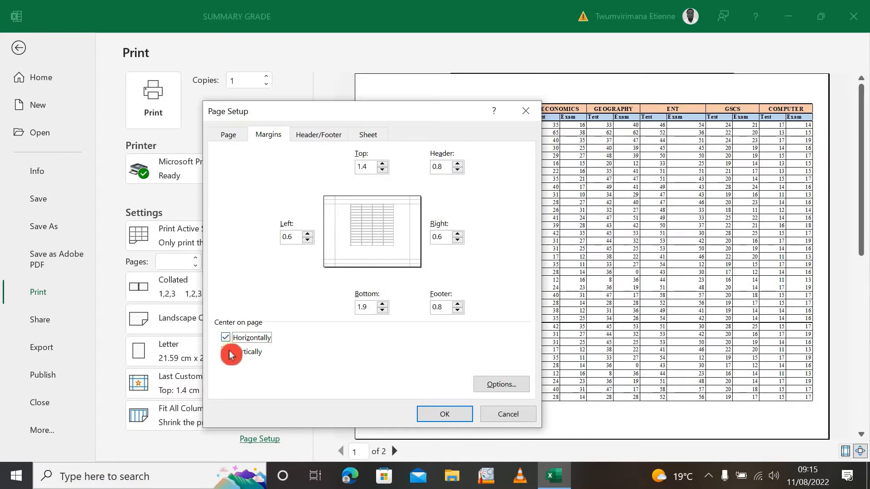
pyautogui.click(226, 353)
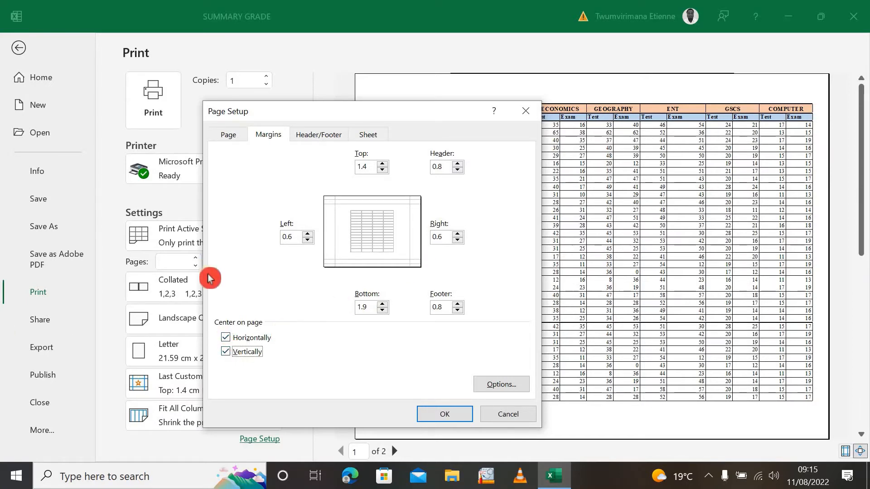
pyautogui.click(227, 341)
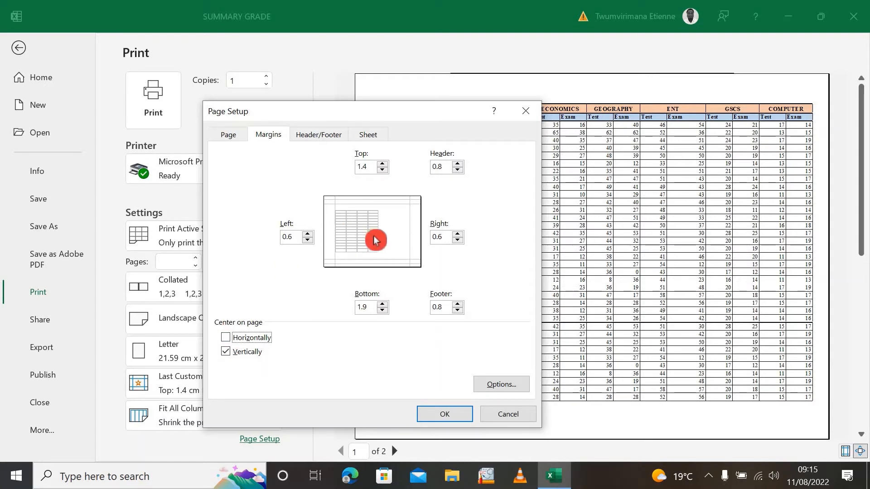
pyautogui.click(228, 355)
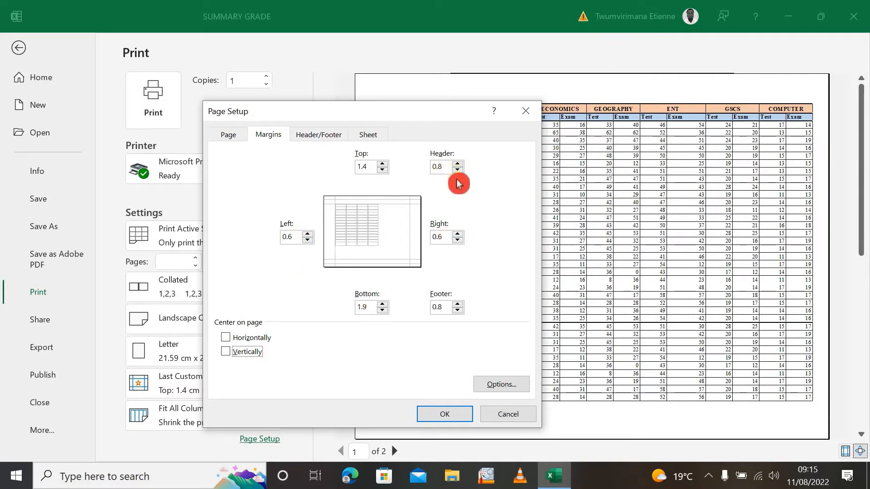
# Set the top margin to 1.9 cm, choose "Page 1 of ?" as the header and apply the page setup
pyautogui.click(384, 164)
pyautogui.click(383, 164)
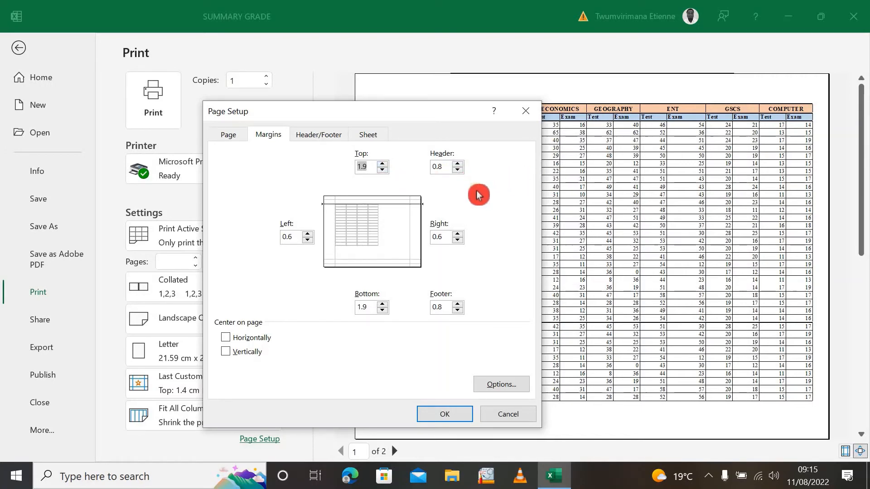
pyautogui.click(324, 135)
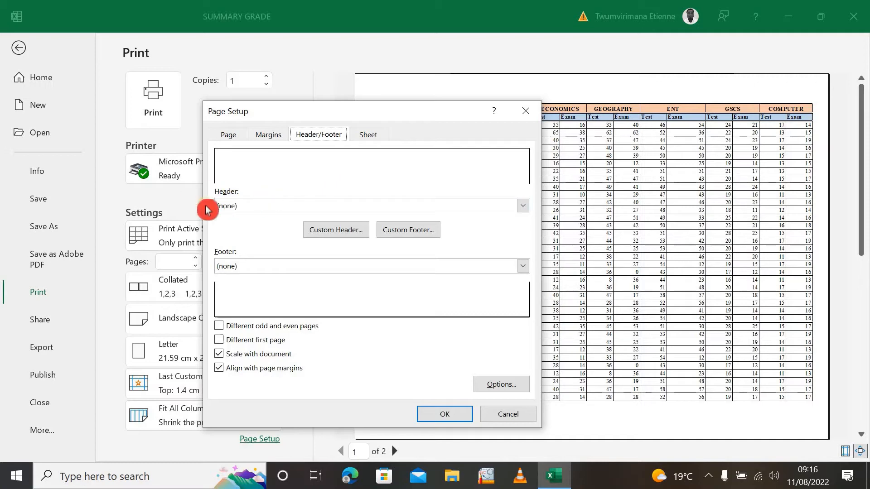
pyautogui.click(524, 206)
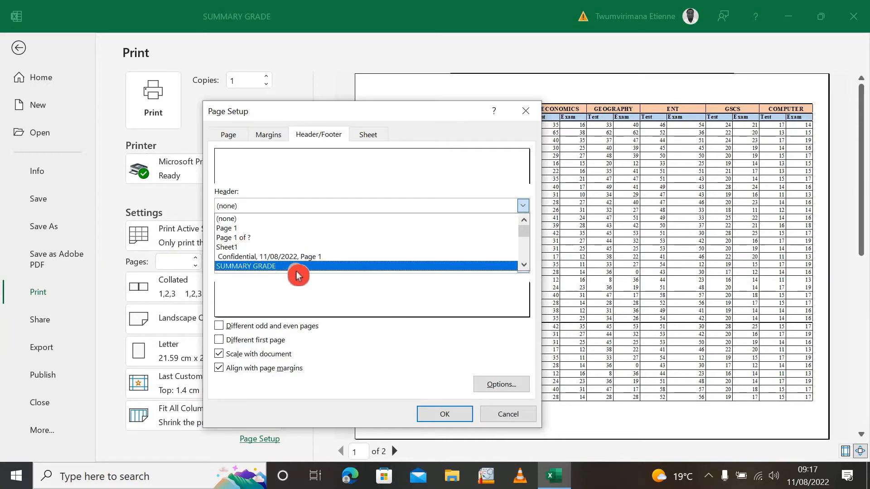
pyautogui.click(268, 239)
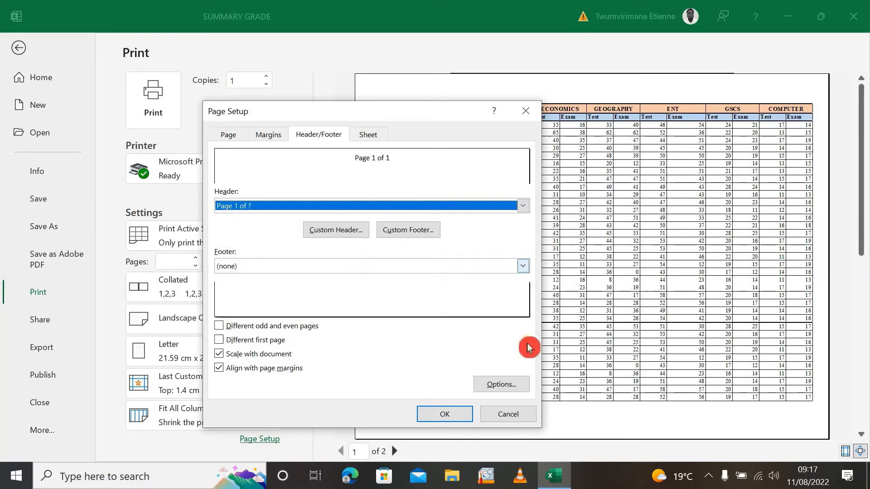
pyautogui.click(444, 416)
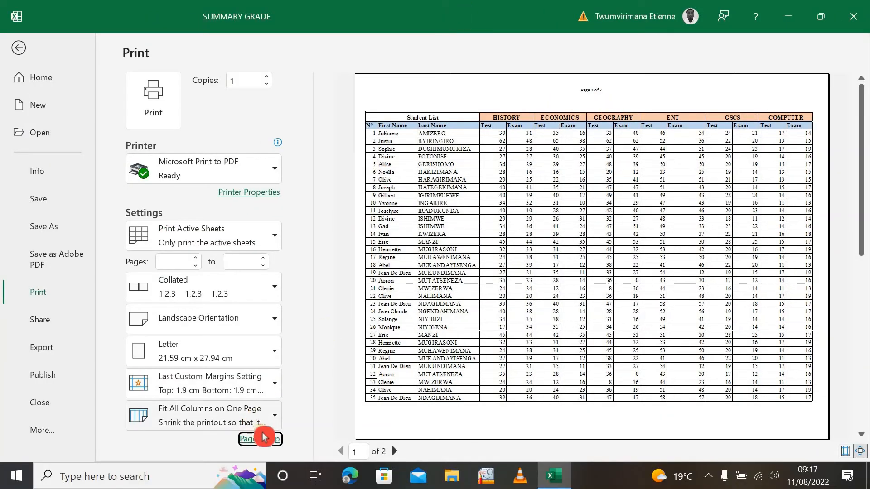
# Set the page header to (none) in the header and footer settings of the page setup
pyautogui.click(261, 438)
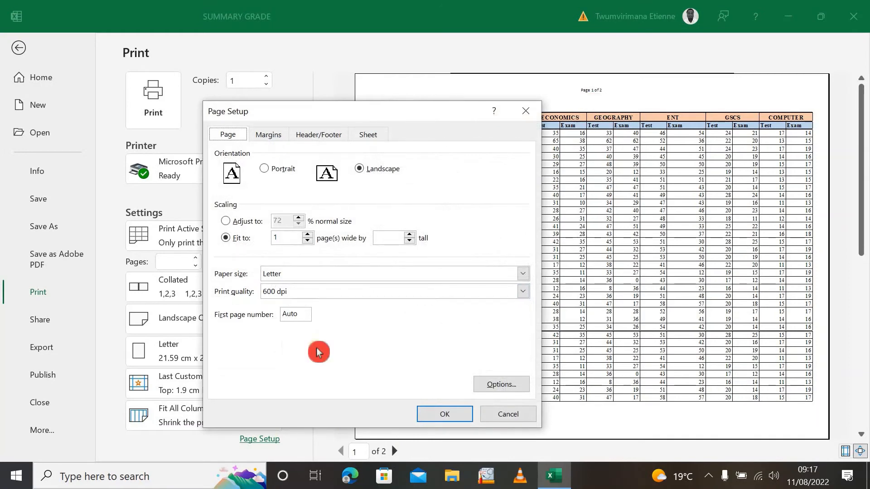
pyautogui.click(319, 136)
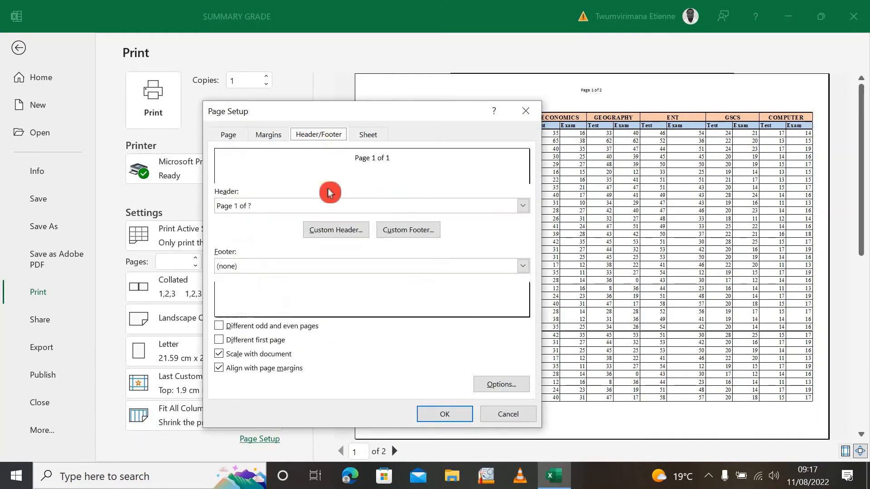
pyautogui.click(523, 207)
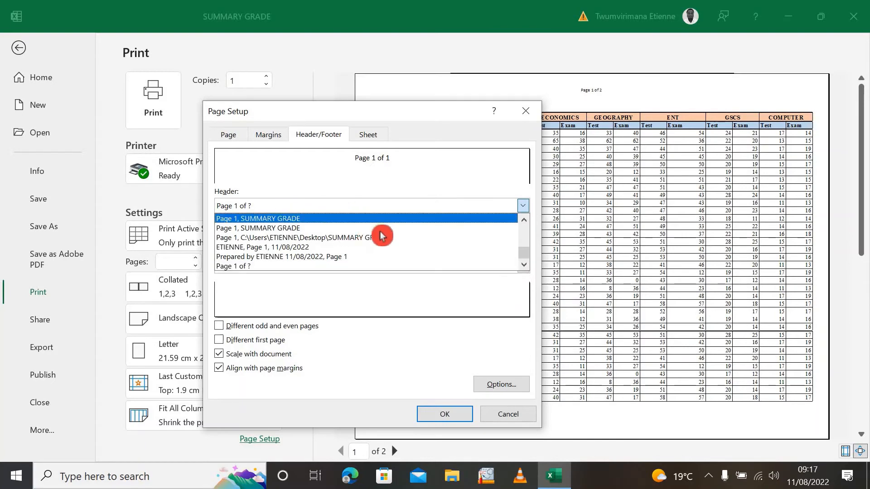
pyautogui.scroll(4, 381, 235)
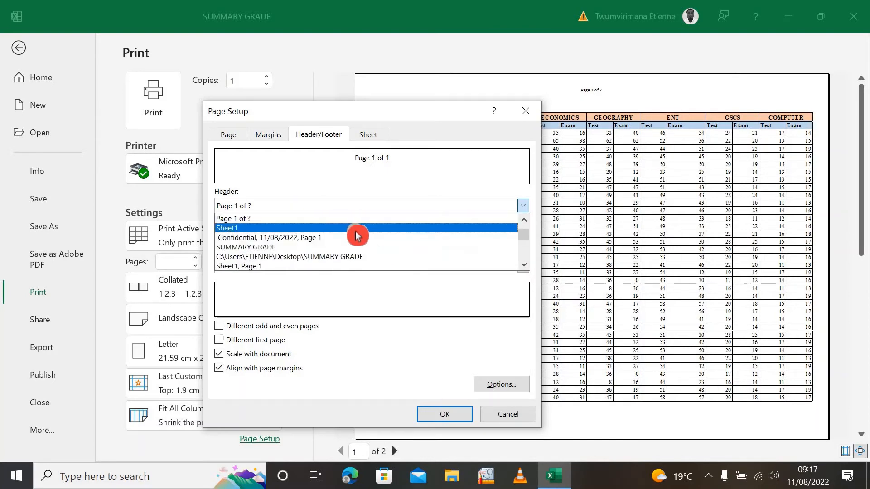
pyautogui.scroll(2, 358, 236)
pyautogui.click(308, 218)
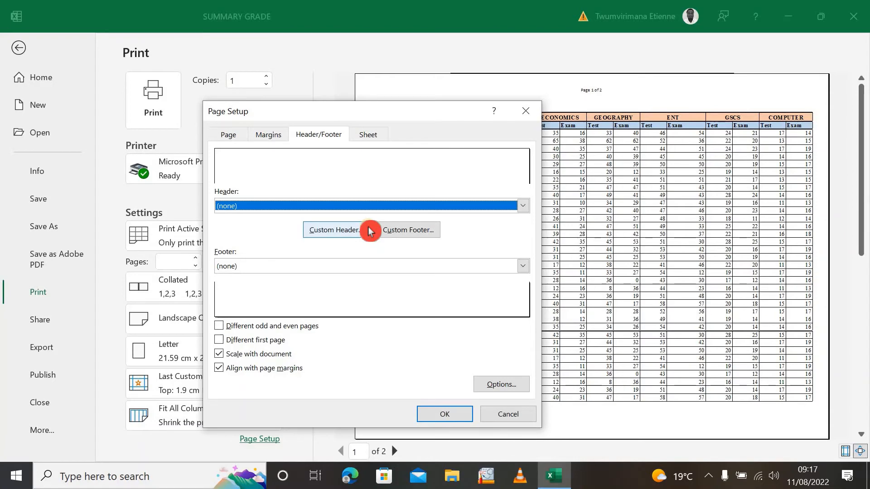
# Create a custom header with "SUMMARY GRADE" in the left section and the current date in the center section
pyautogui.click(327, 238)
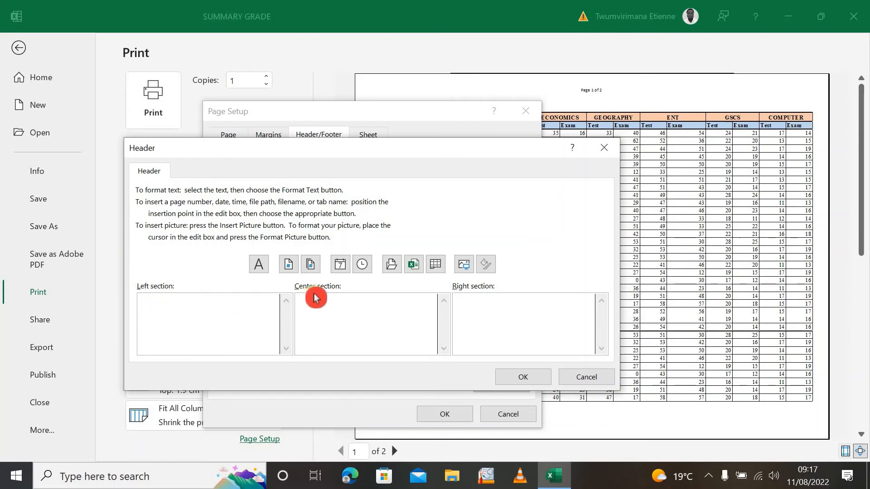
pyautogui.click(123, 335)
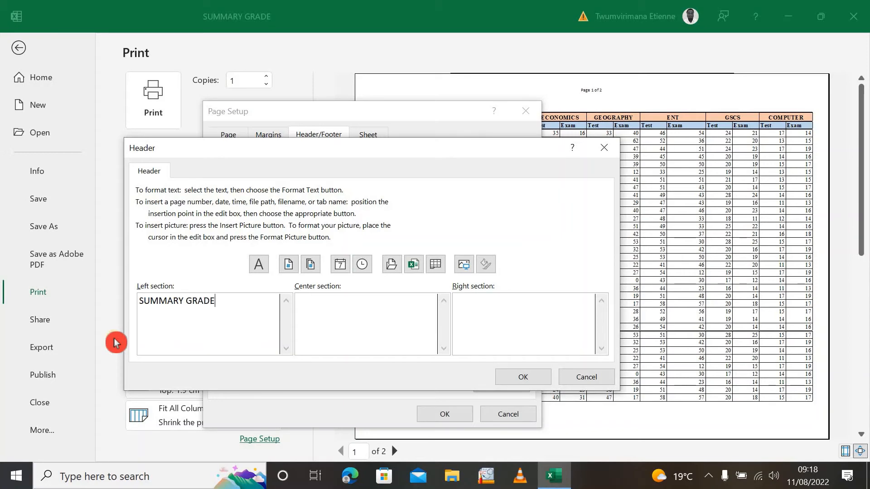
pyautogui.click(340, 324)
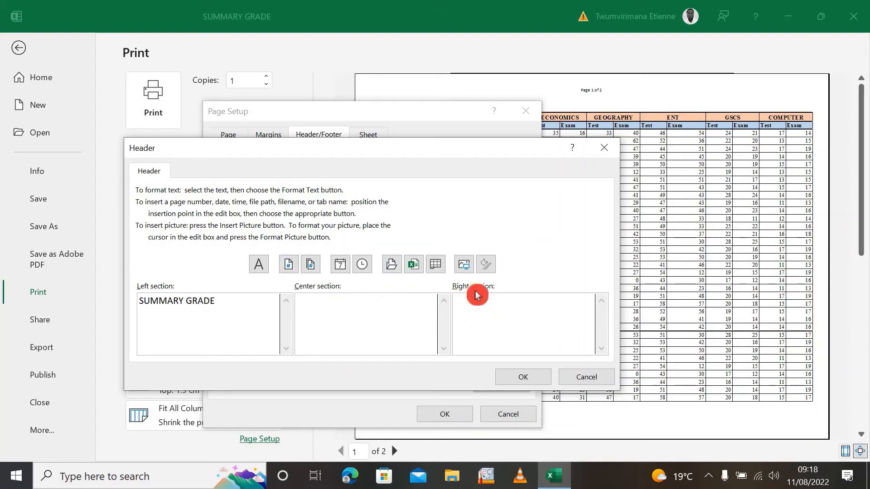
pyautogui.click(486, 302)
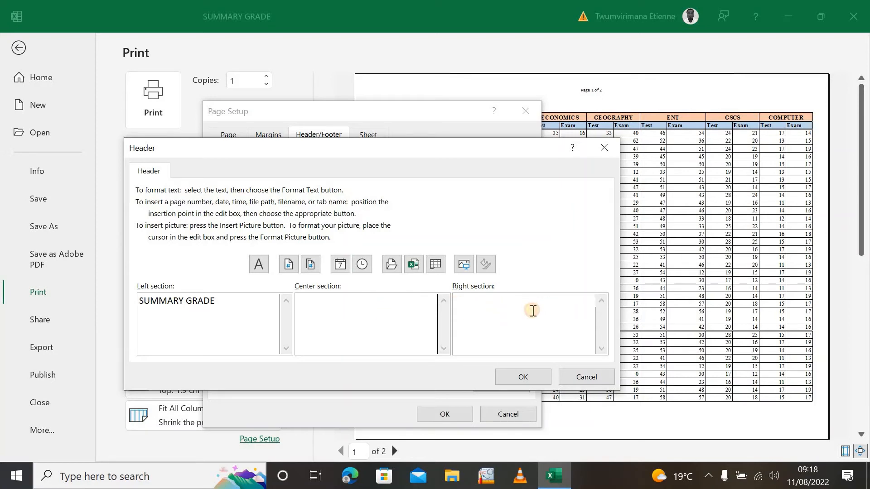
pyautogui.click(289, 267)
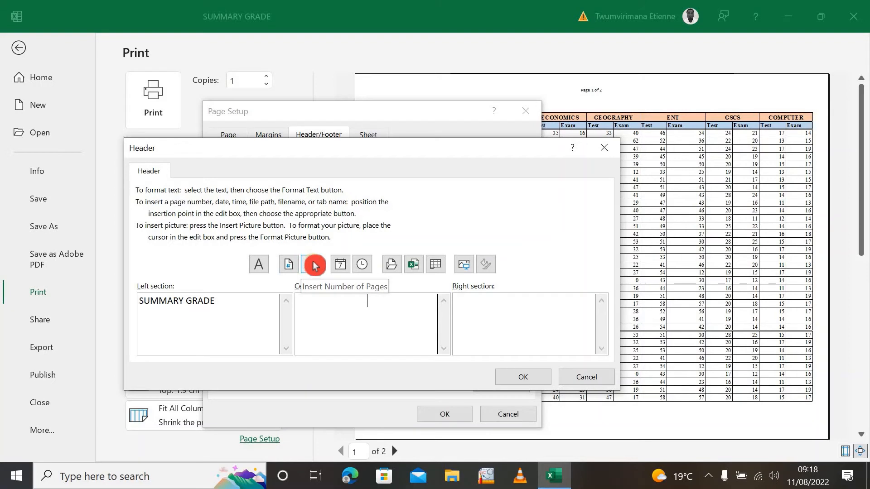
pyautogui.click(343, 268)
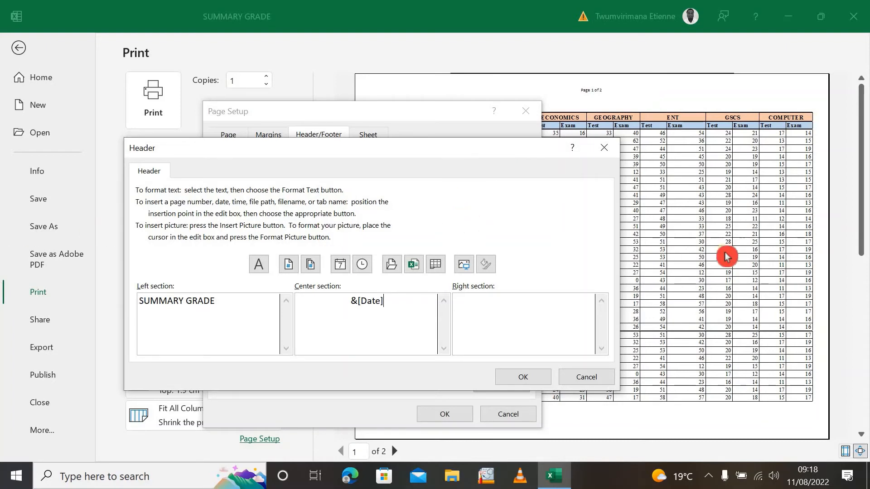
pyautogui.click(523, 377)
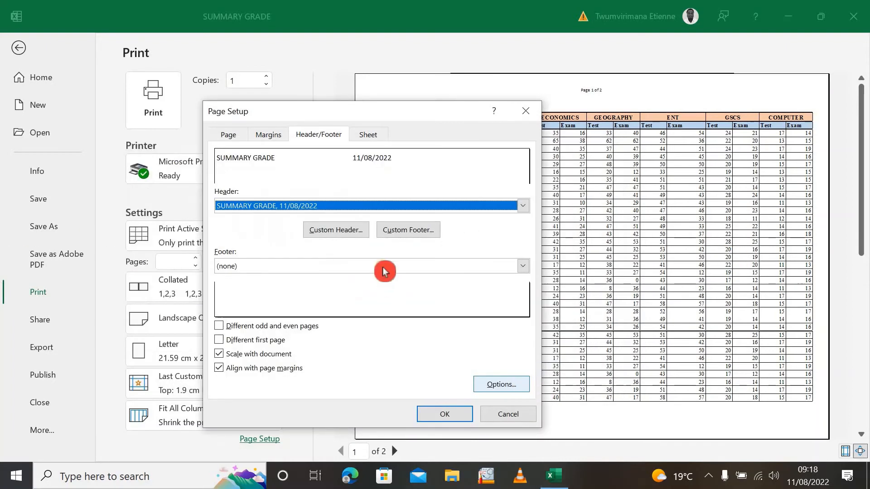
# View the custom footer sections without filling them in, and choose "Page 1 of ?" as the footer
pyautogui.click(420, 230)
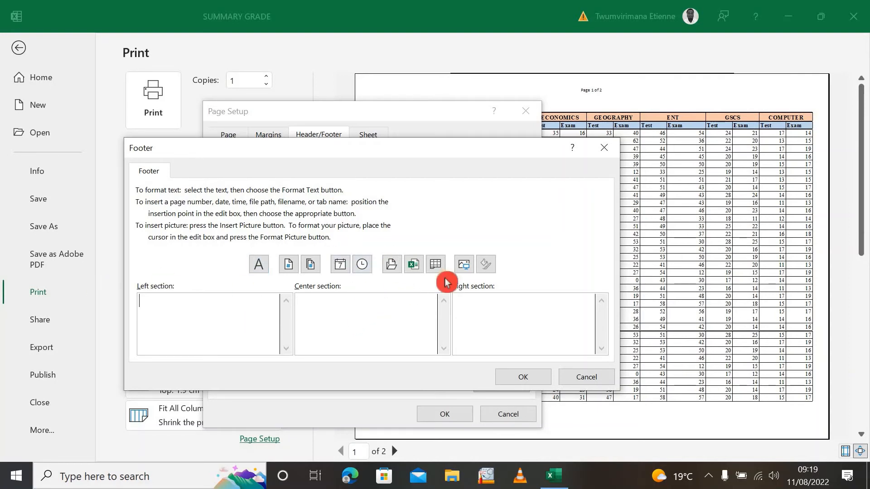
pyautogui.click(521, 377)
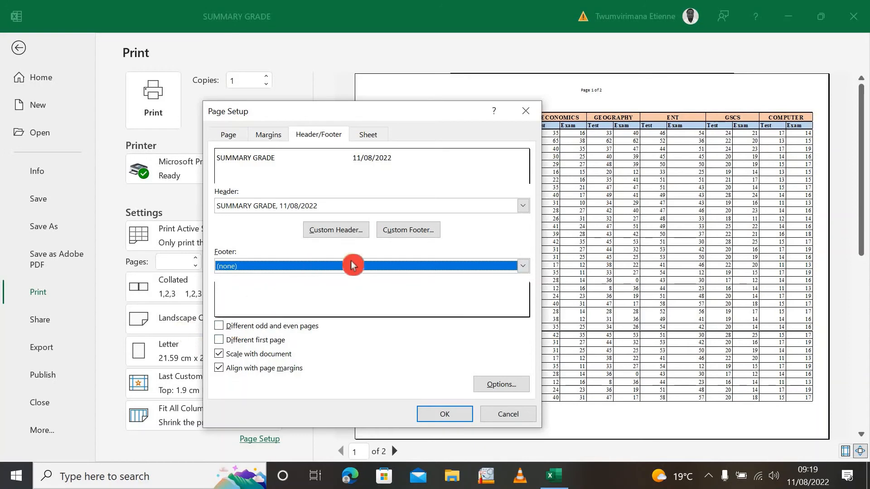
pyautogui.click(525, 270)
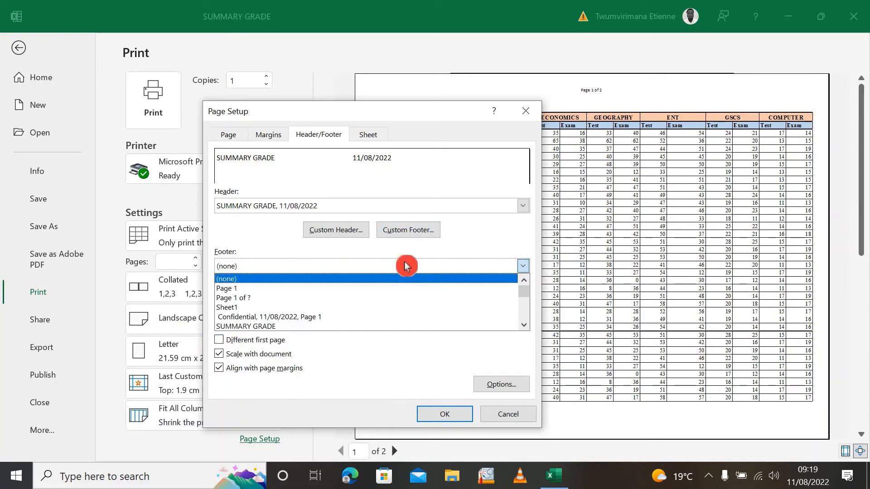
pyautogui.click(281, 297)
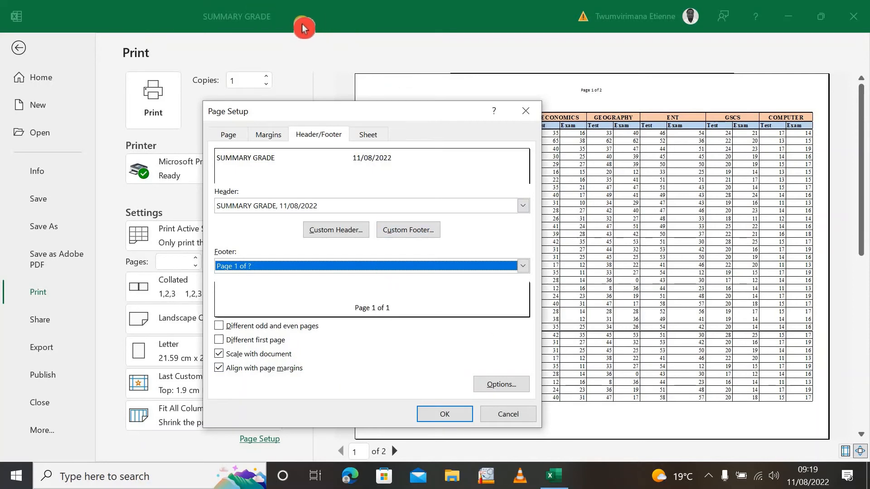
# Review the page setup's sheet options for print area, print titles and page order, and close it without applying
pyautogui.click(374, 138)
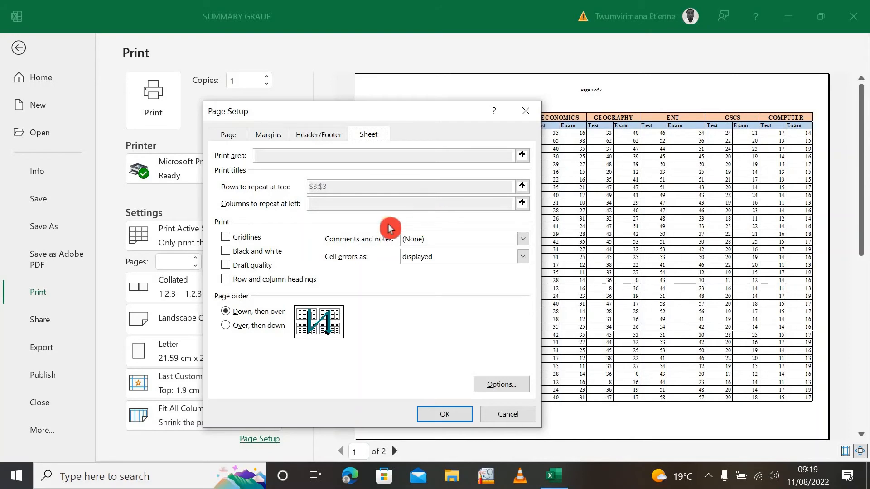
pyautogui.moveTo(445, 113); pyautogui.dragTo(277, 90)
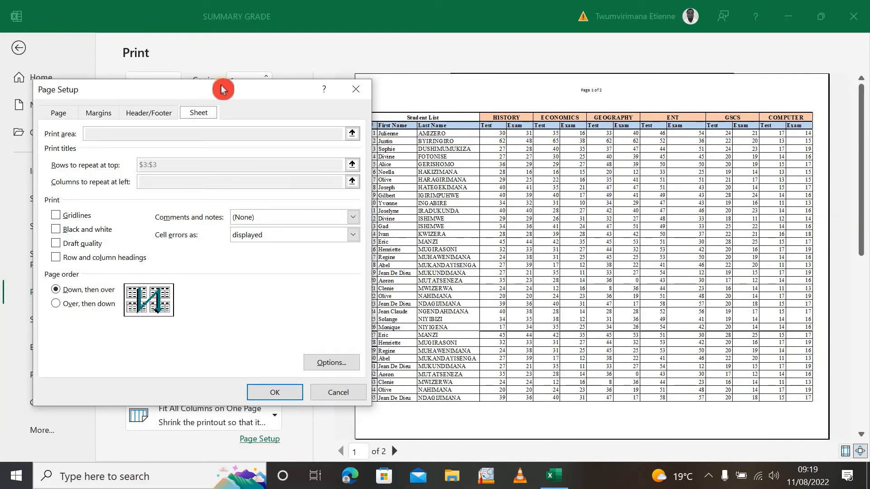
pyautogui.moveTo(222, 90); pyautogui.dragTo(194, 84)
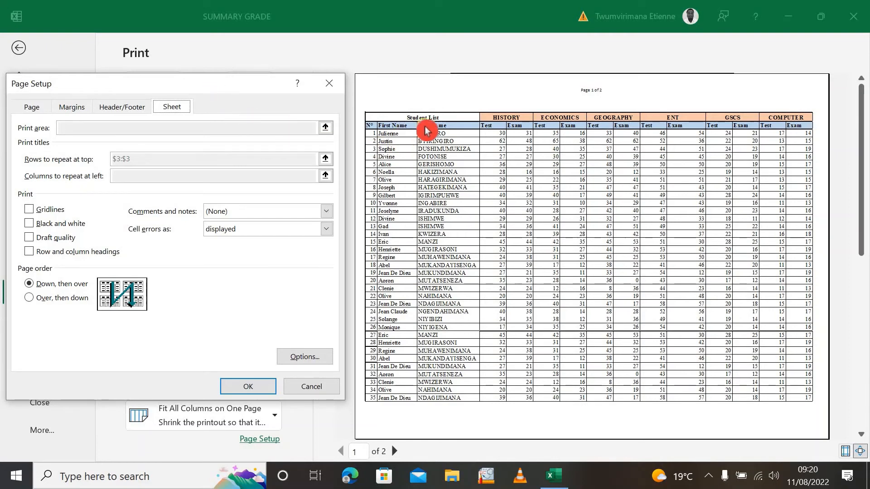
pyautogui.click(331, 87)
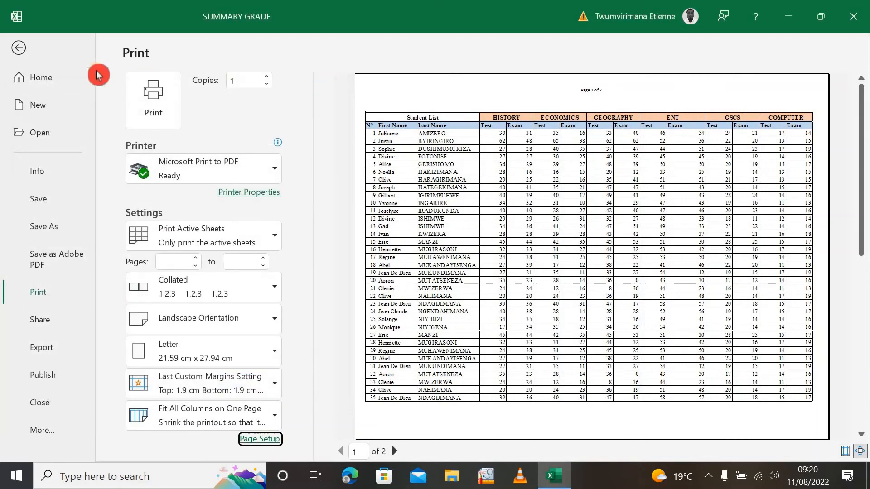
# From the worksheet's print titles settings, clear the rows to repeat at top, reselect row 3 and apply
pyautogui.click(19, 48)
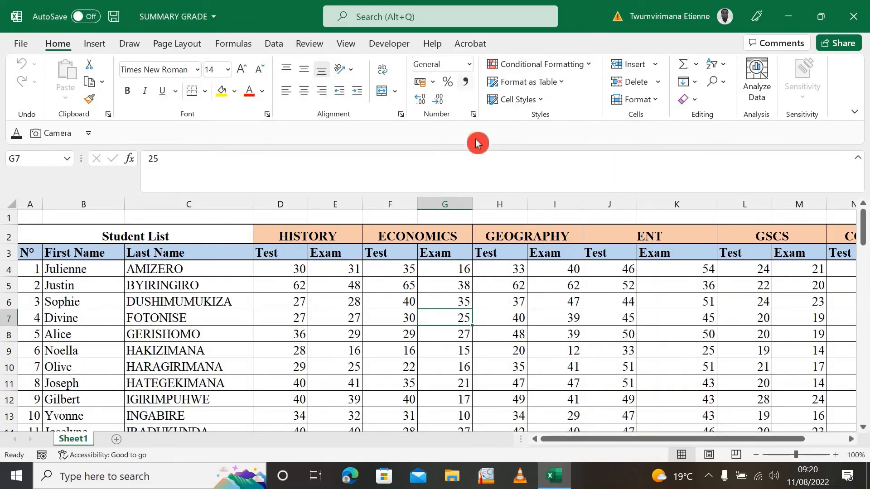
pyautogui.click(176, 45)
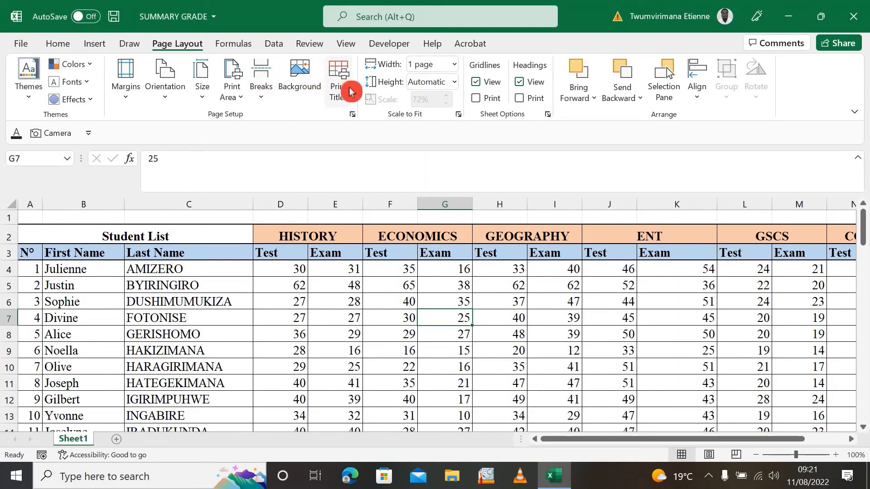
pyautogui.click(349, 92)
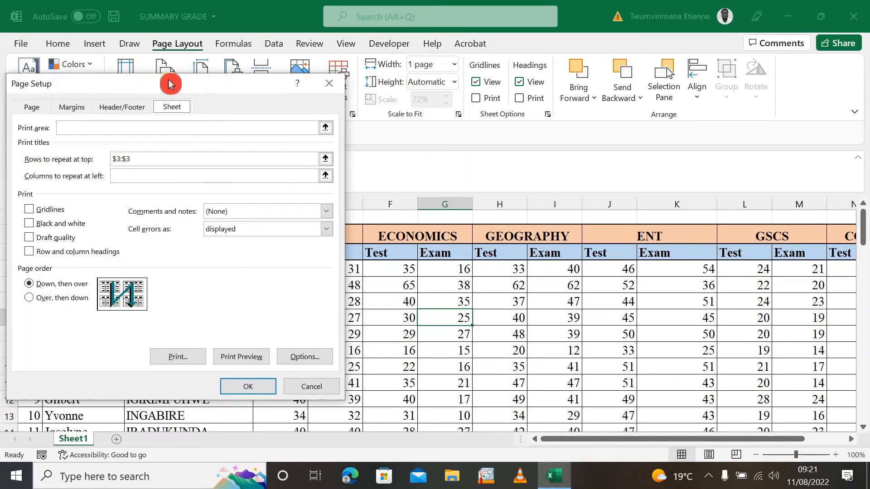
pyautogui.moveTo(170, 83); pyautogui.dragTo(518, 64)
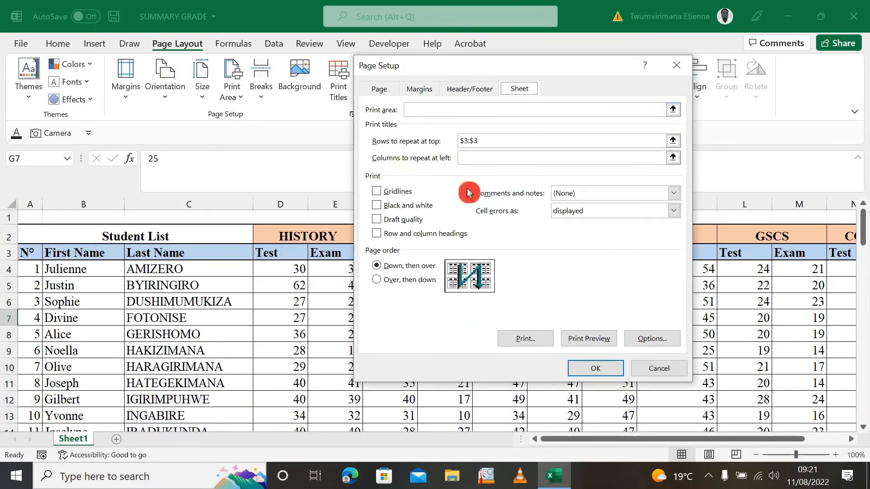
pyautogui.moveTo(473, 125); pyautogui.dragTo(447, 149)
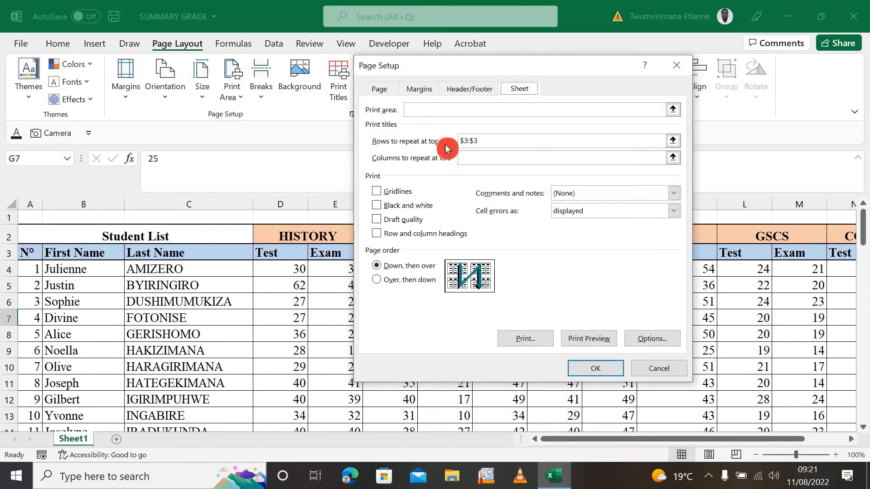
pyautogui.click(587, 153)
pyautogui.press('BackSpace')
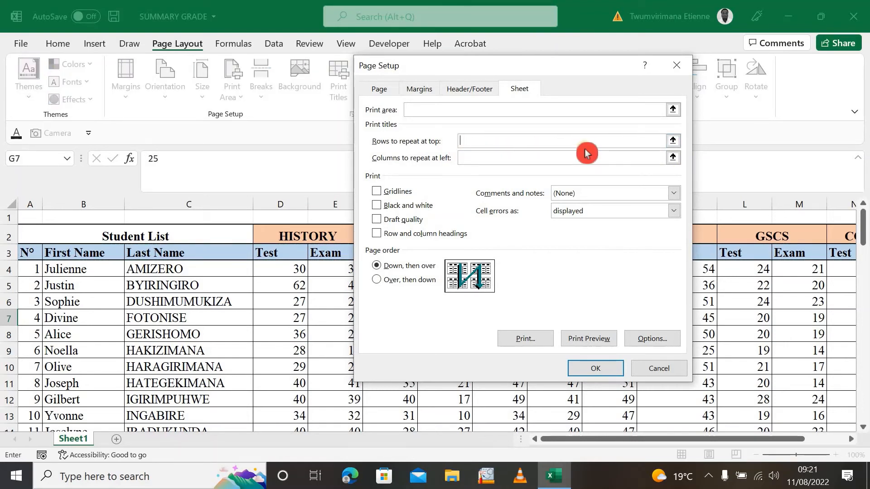
pyautogui.click(674, 142)
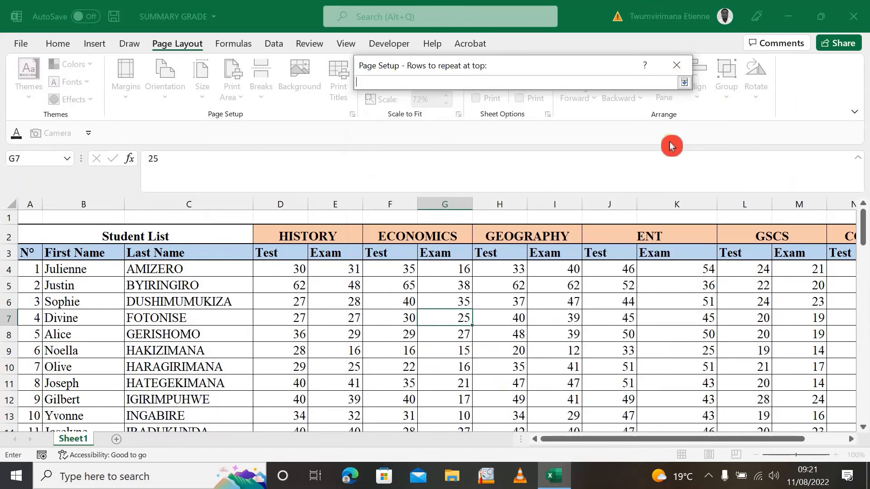
pyautogui.click(10, 251)
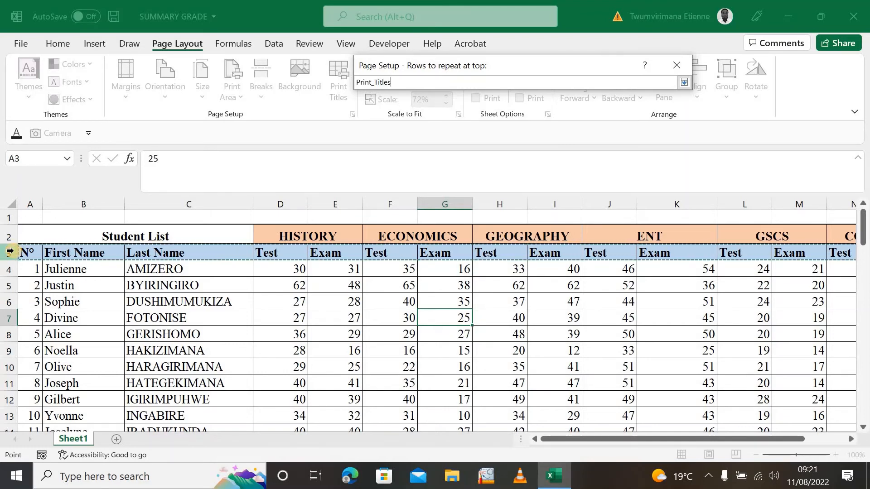
pyautogui.click(687, 86)
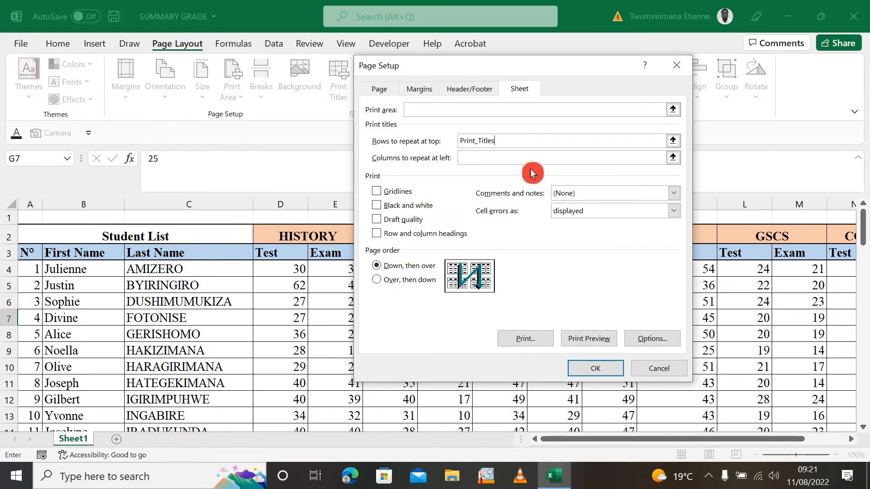
pyautogui.click(598, 369)
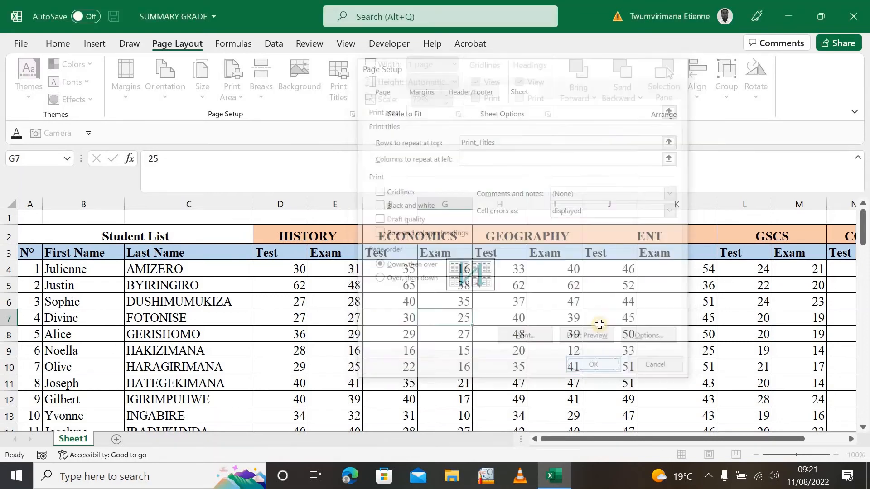
# From the grade sheet's print settings, bring up the page setup's header and footer options and set the header to (none)
pyautogui.click(550, 479)
pyautogui.click(552, 475)
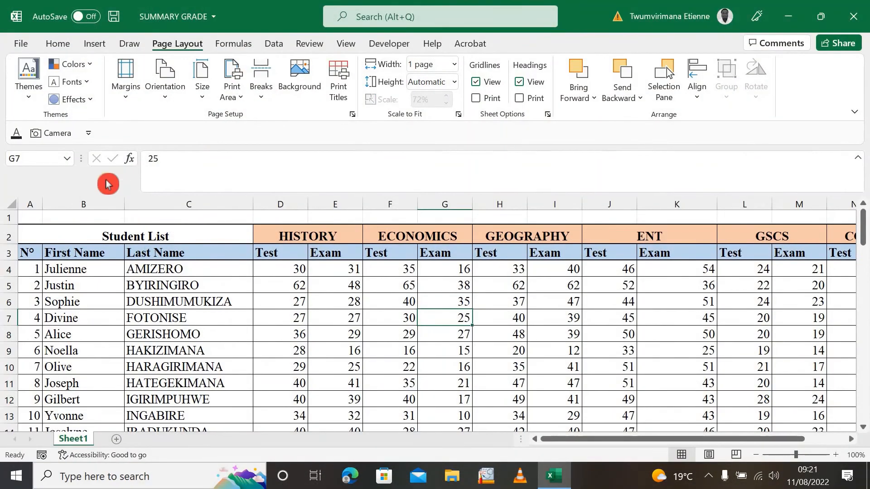
pyautogui.click(27, 42)
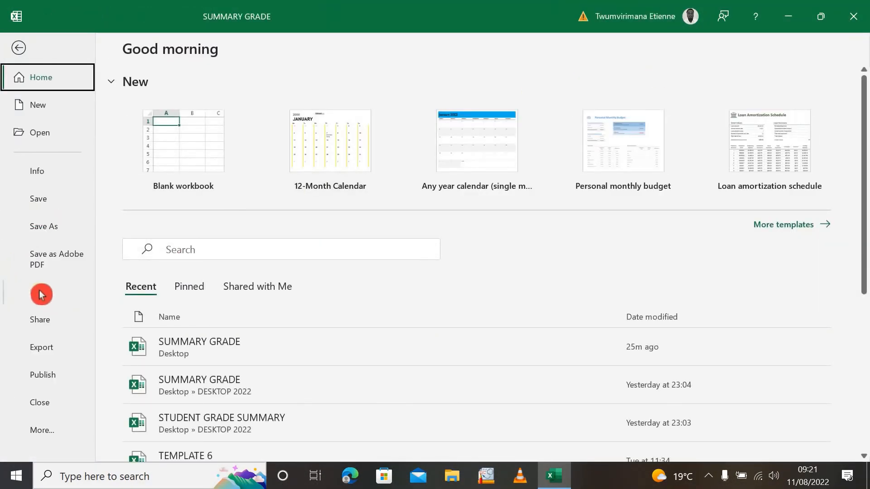
pyautogui.click(42, 294)
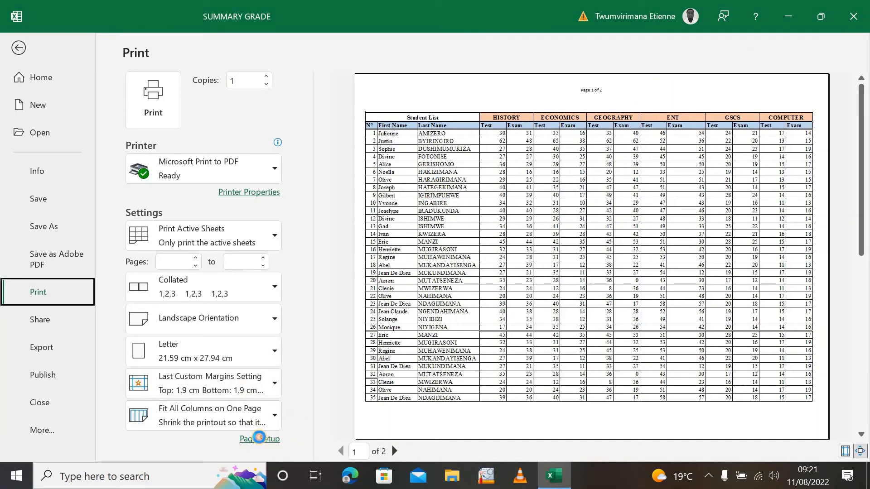
pyautogui.click(260, 438)
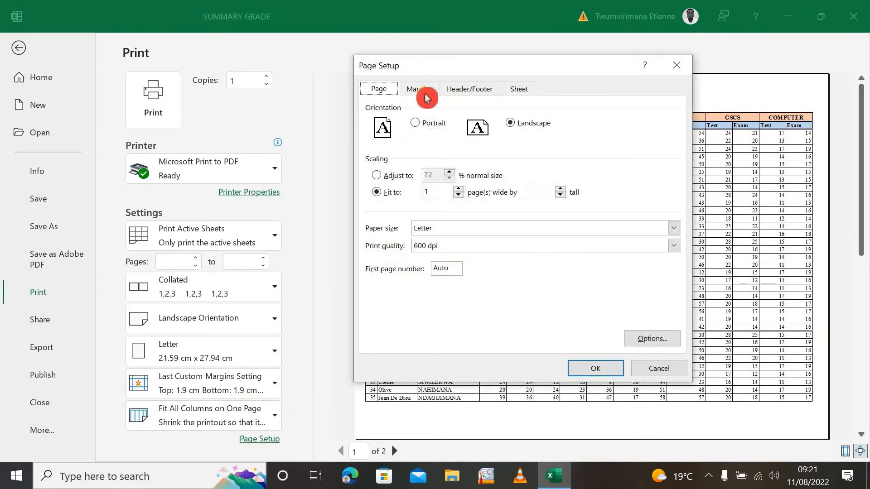
pyautogui.click(487, 89)
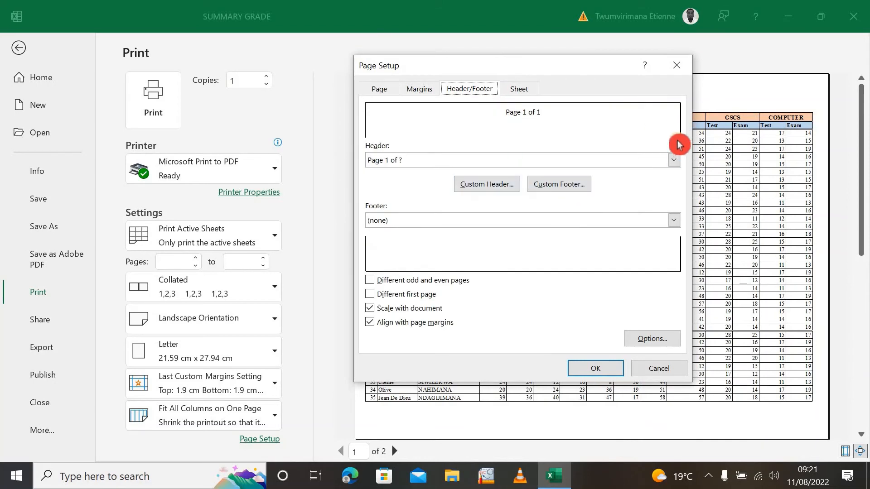
pyautogui.click(676, 160)
pyautogui.scroll(3, 465, 213)
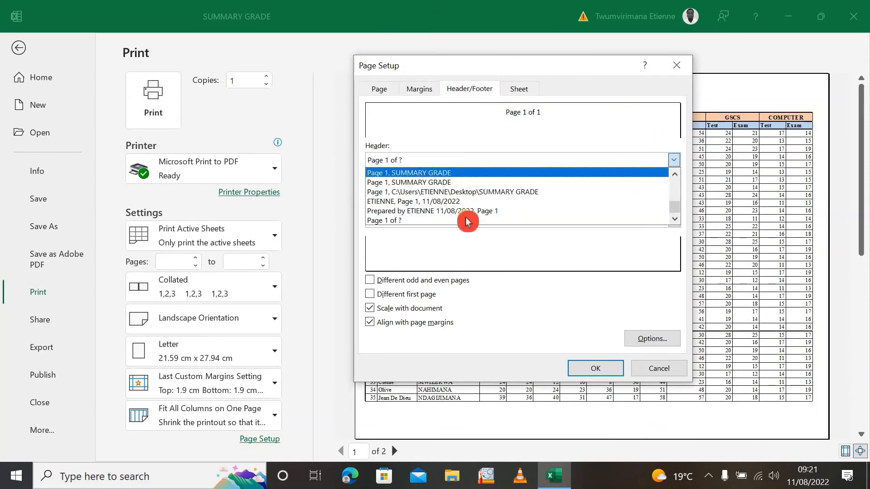
pyautogui.scroll(3, 466, 213)
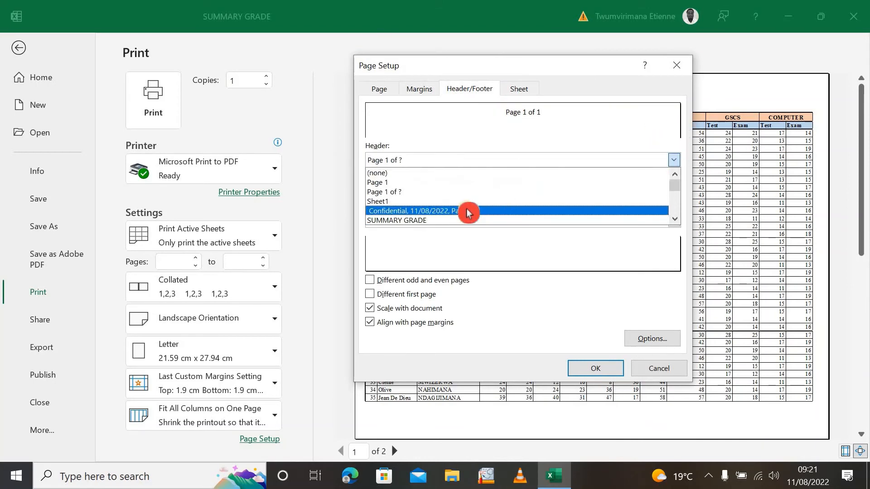
pyautogui.click(443, 174)
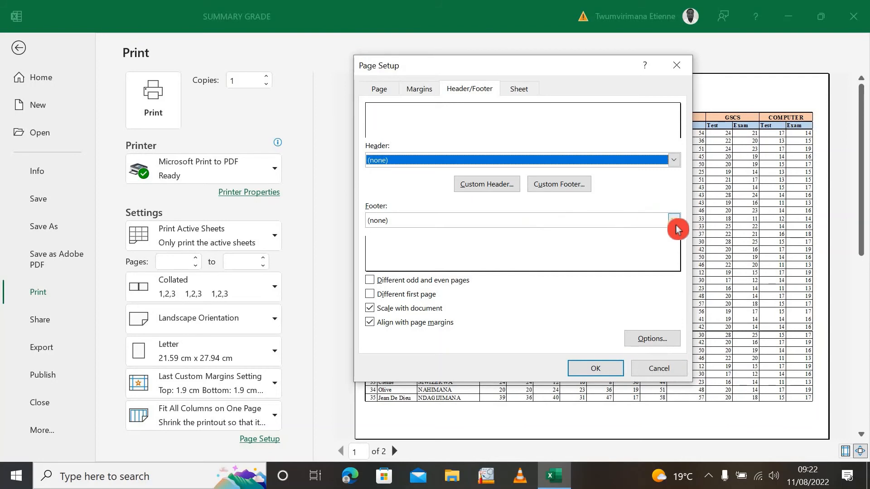
# Create a custom header with "GRADE SUMMARY" in the left section and the current date in the center section
pyautogui.click(505, 187)
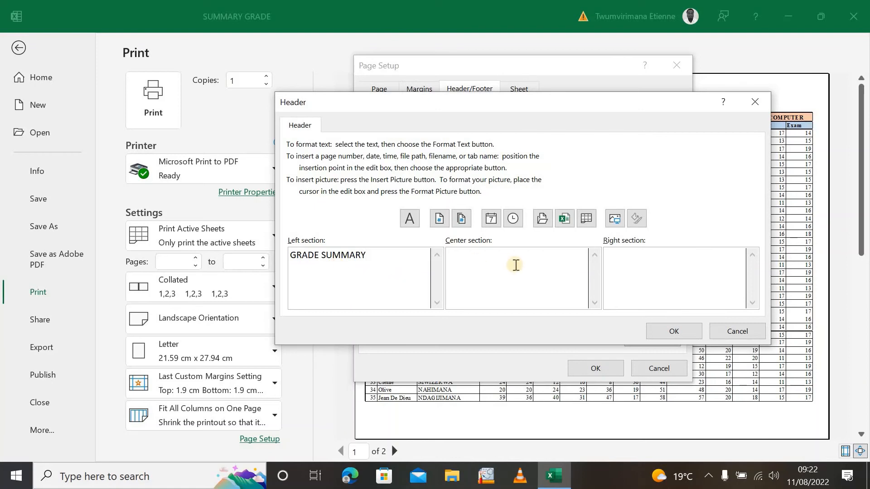
pyautogui.click(494, 221)
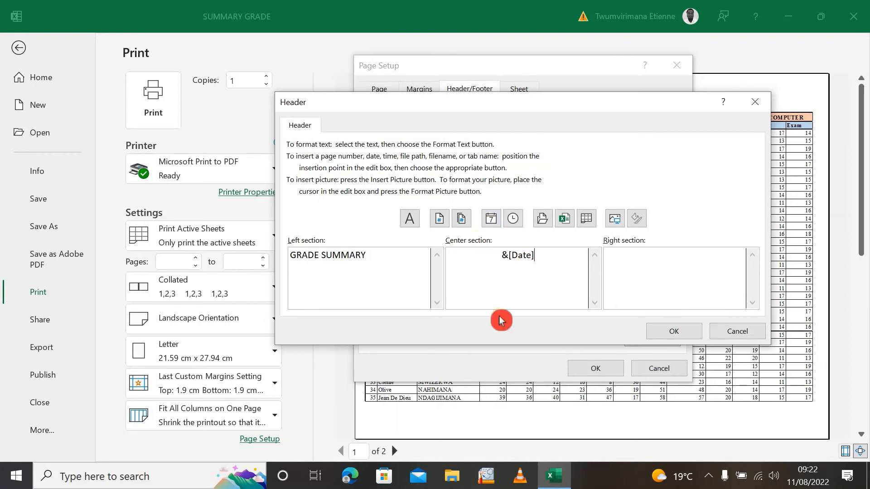
pyautogui.click(660, 332)
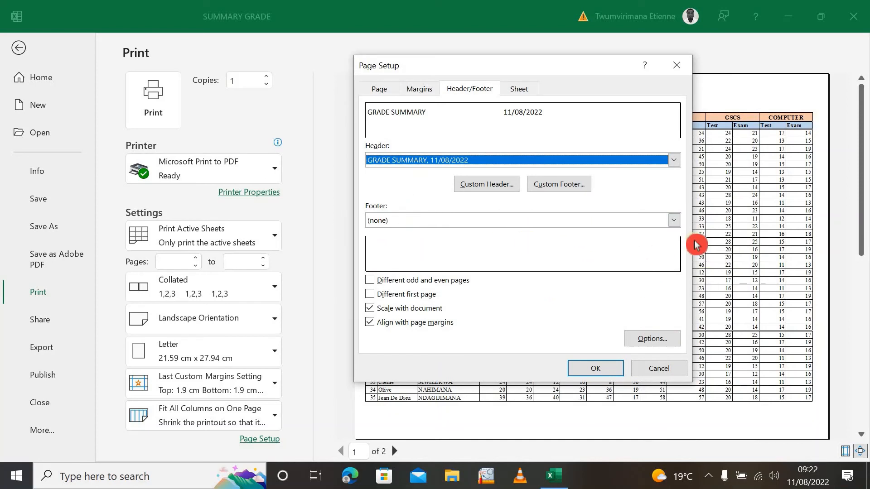
# Set the footer to "Page 1 of ?", apply the page setup and check both pages in the print preview
pyautogui.click(674, 224)
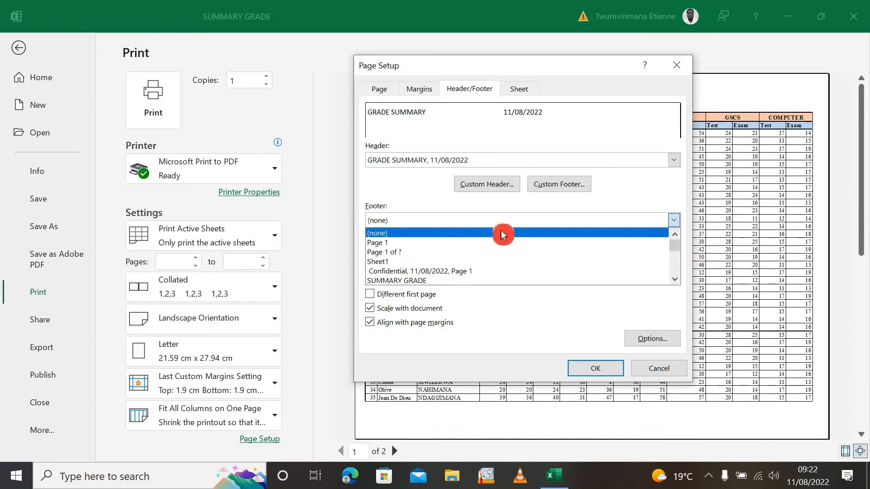
pyautogui.click(410, 252)
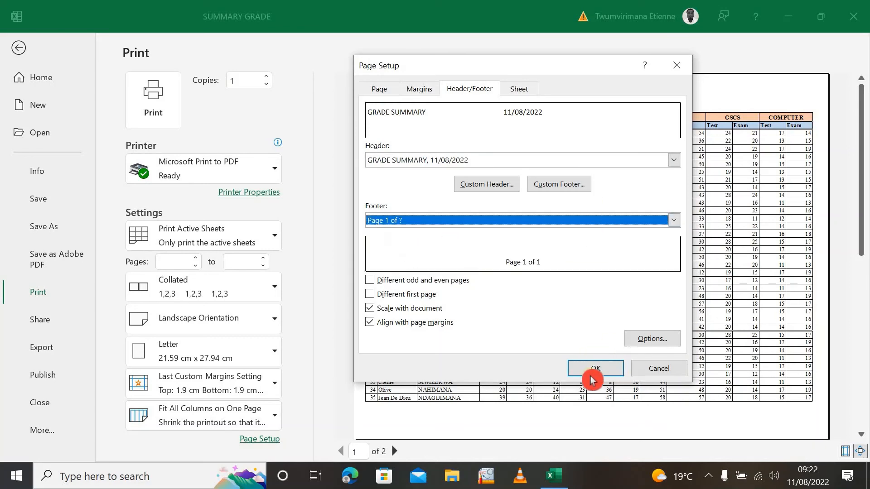
pyautogui.click(603, 376)
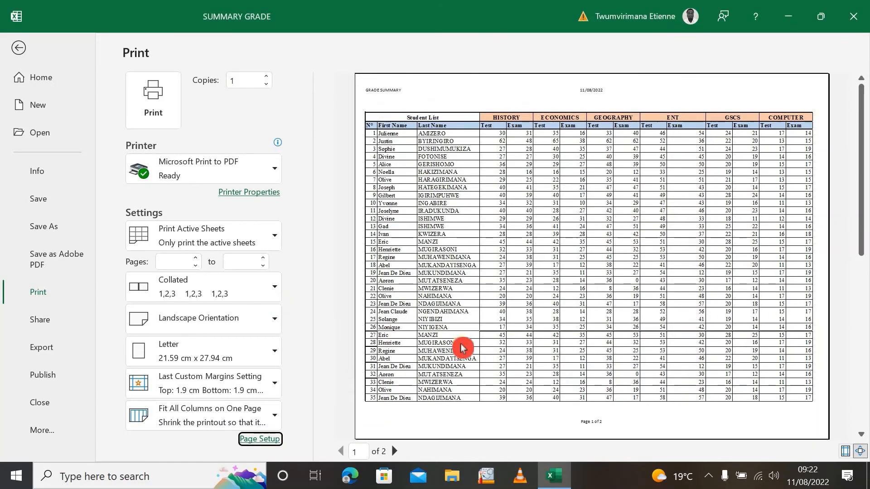
pyautogui.scroll(-1, 619, 314)
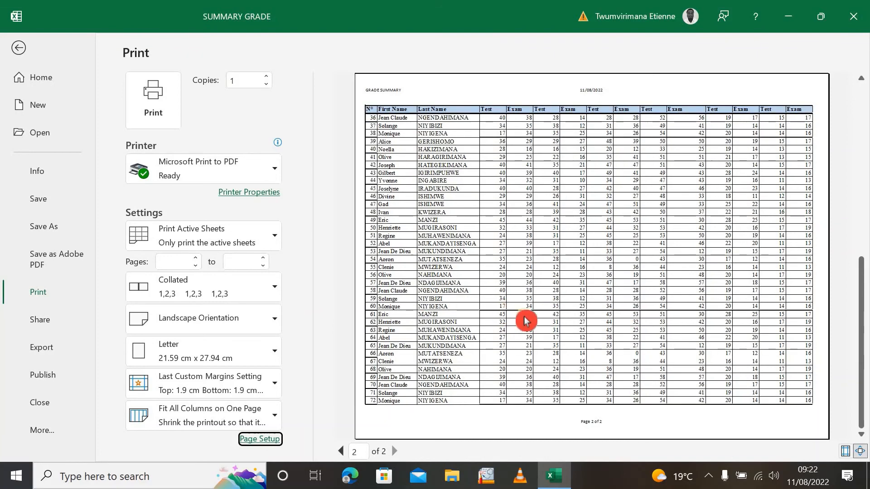
pyautogui.scroll(1, 530, 321)
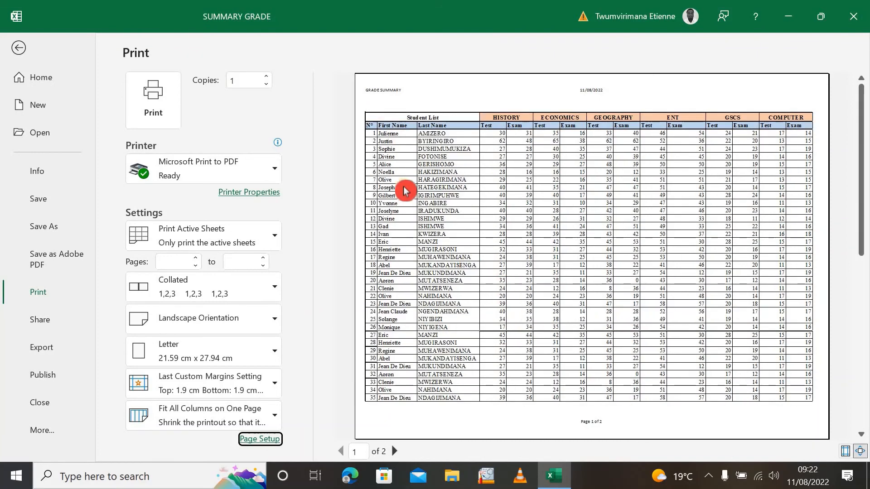
pyautogui.scroll(-1, 539, 244)
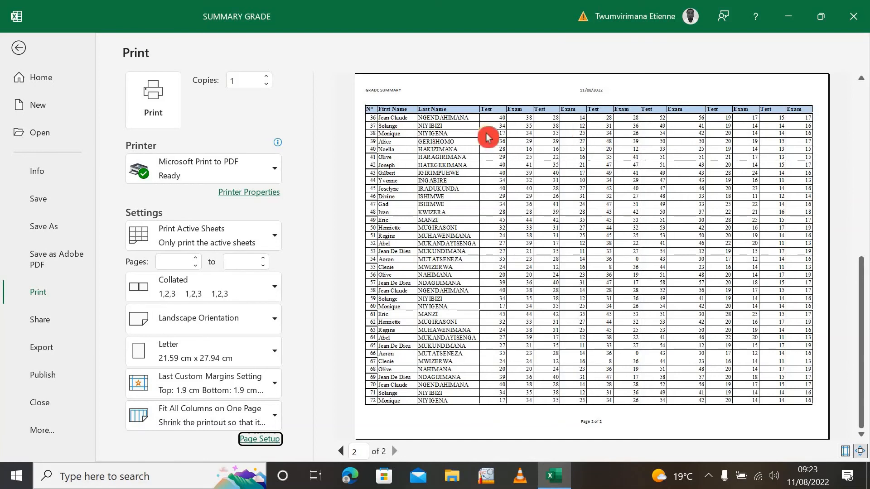
pyautogui.scroll(2, 519, 132)
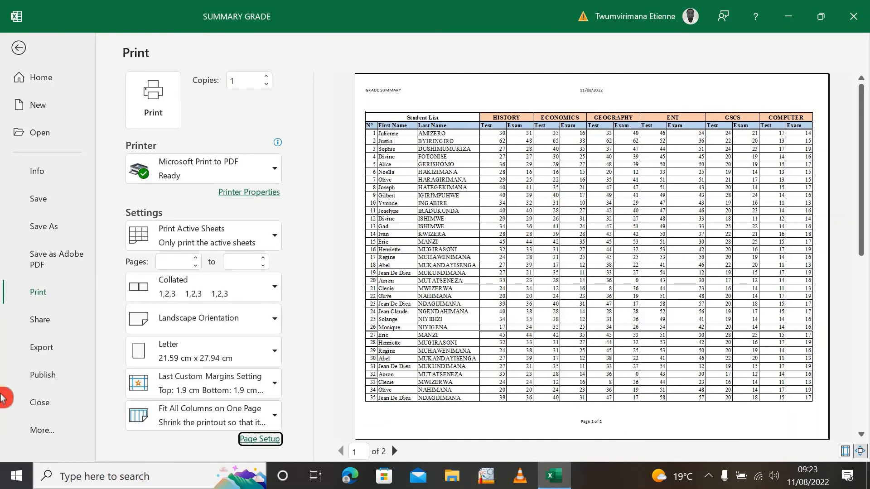
# Customize the footer by inserting the current time in its right section, and apply the page setup
pyautogui.click(261, 437)
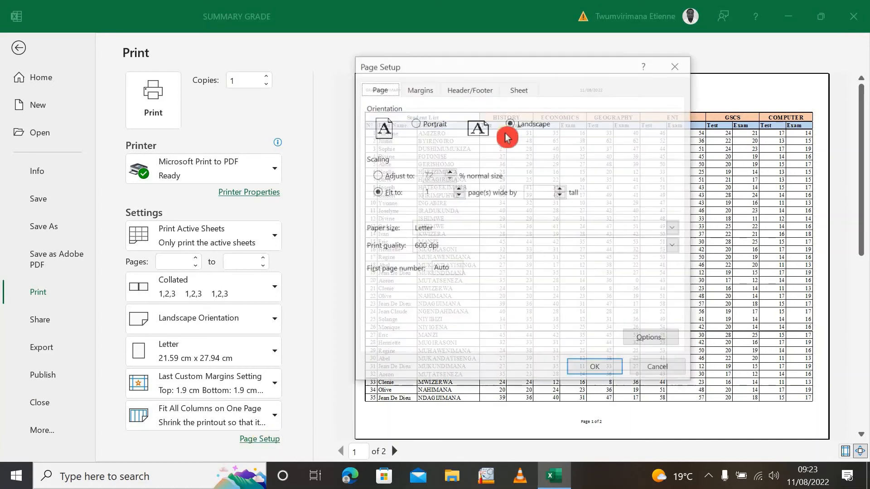
pyautogui.click(476, 87)
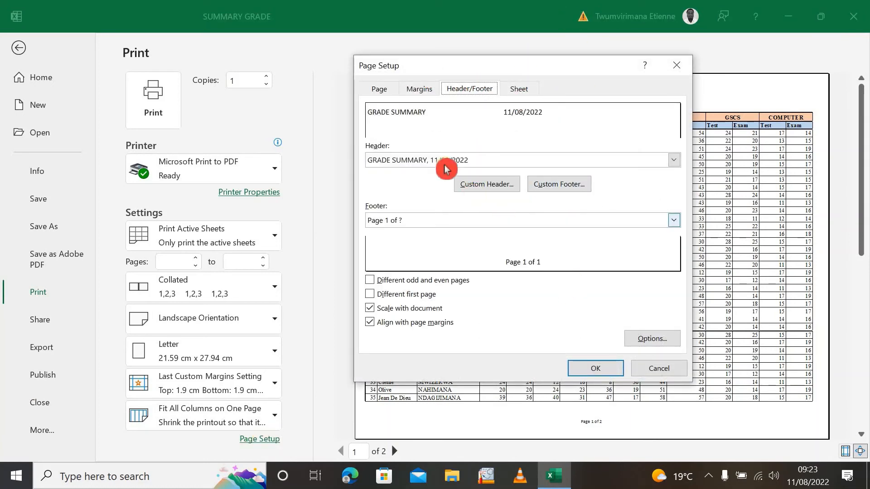
pyautogui.click(575, 187)
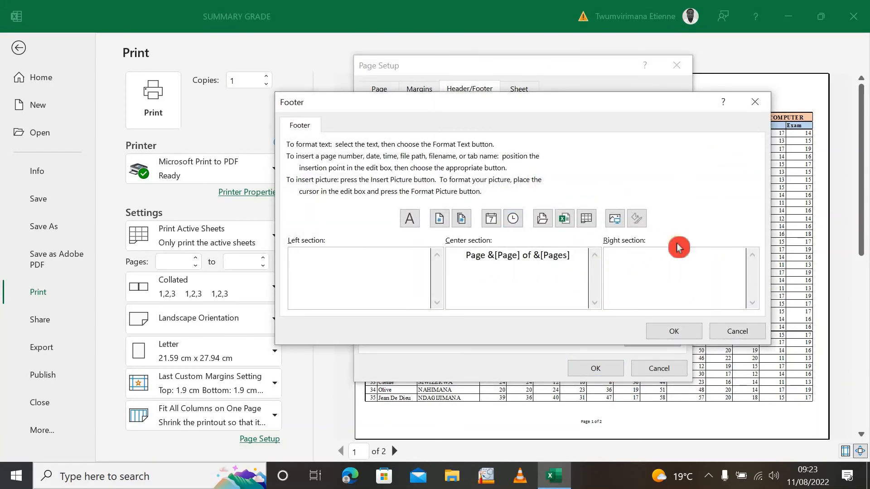
pyautogui.click(515, 224)
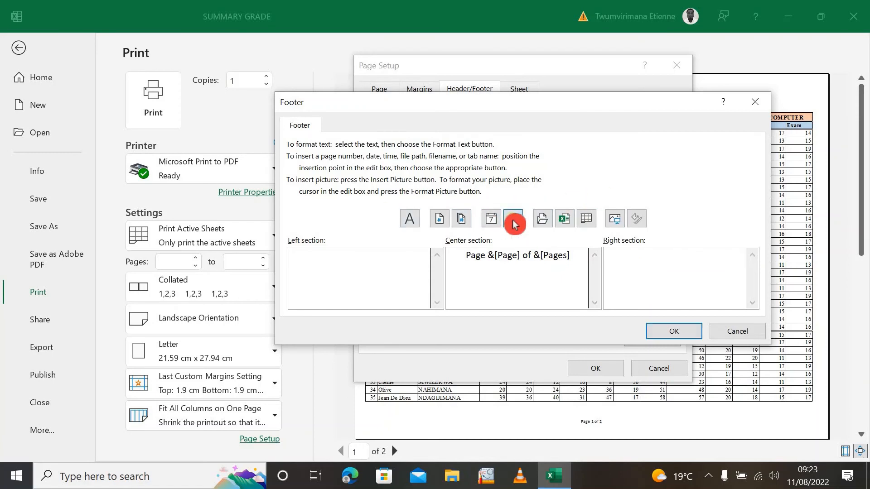
pyautogui.click(674, 333)
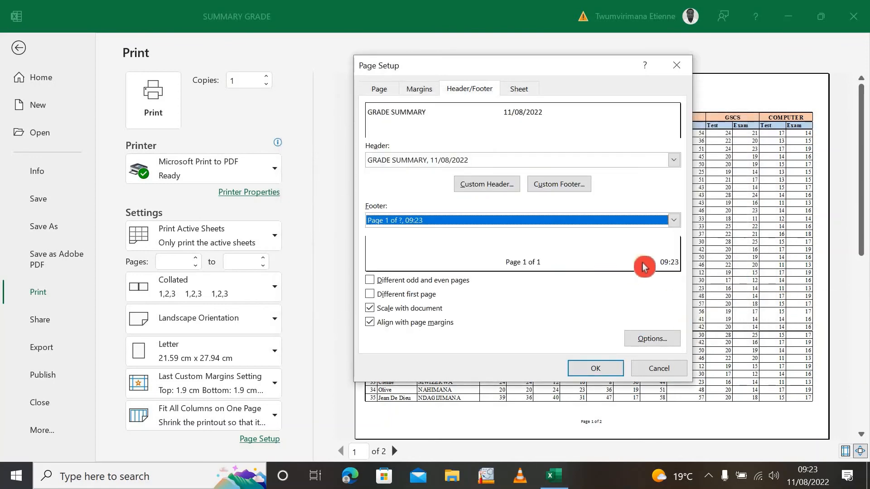
pyautogui.click(587, 371)
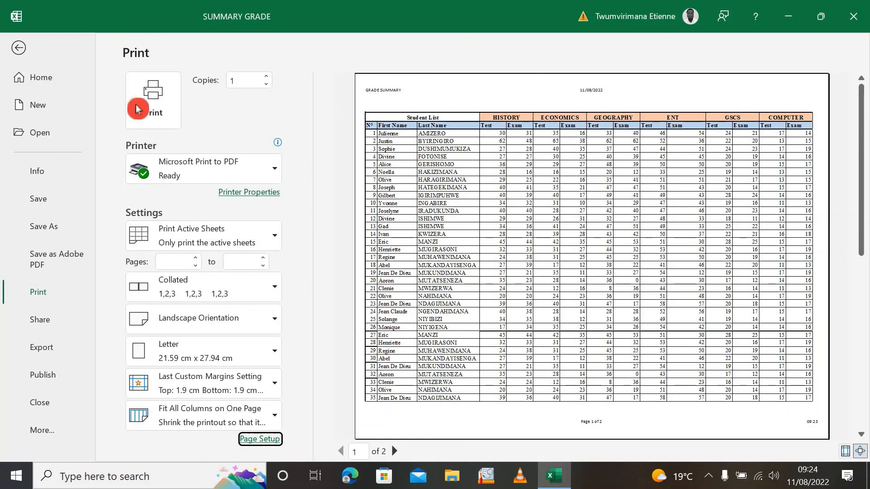
# Print the sheet with Microsoft Print to PDF, saving the output on the Desktop as "FILE 1 GRADE"
pyautogui.click(278, 176)
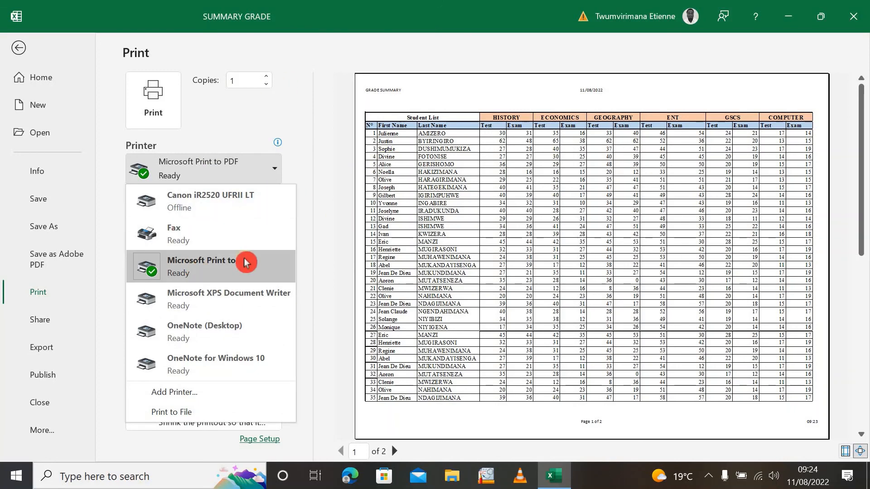
pyautogui.click(302, 250)
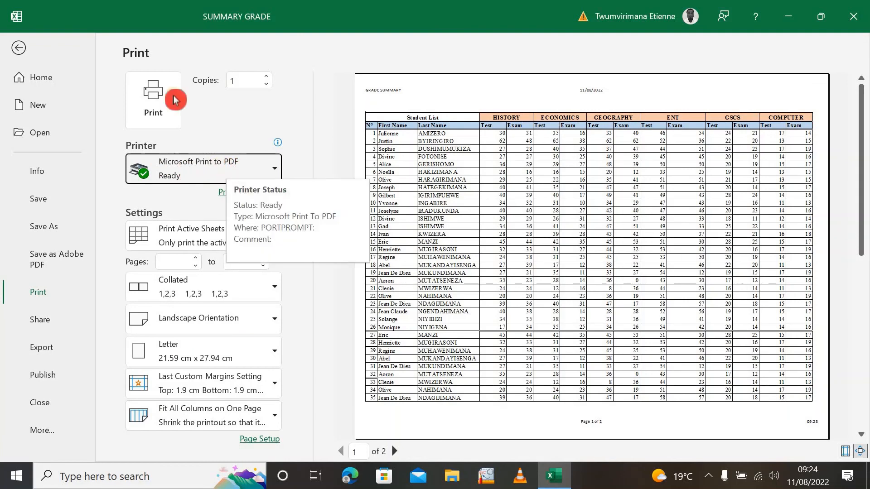
pyautogui.click(142, 116)
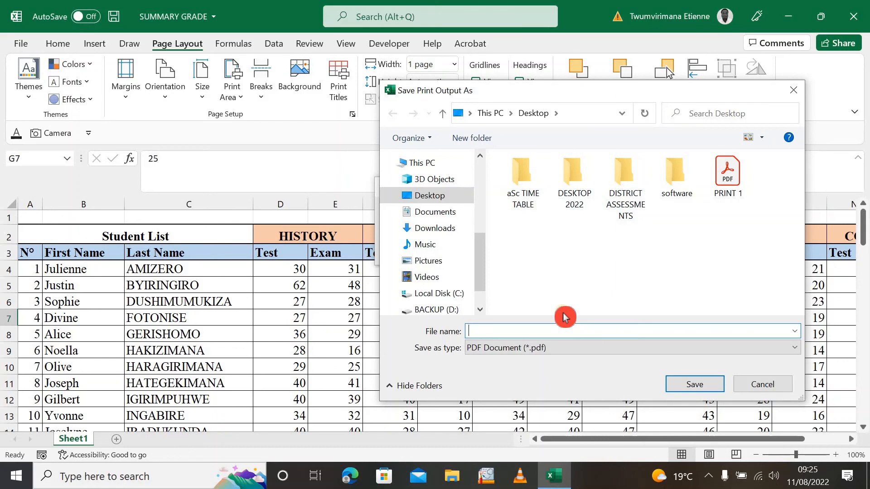
pyautogui.write('FILE 1 GRADE')
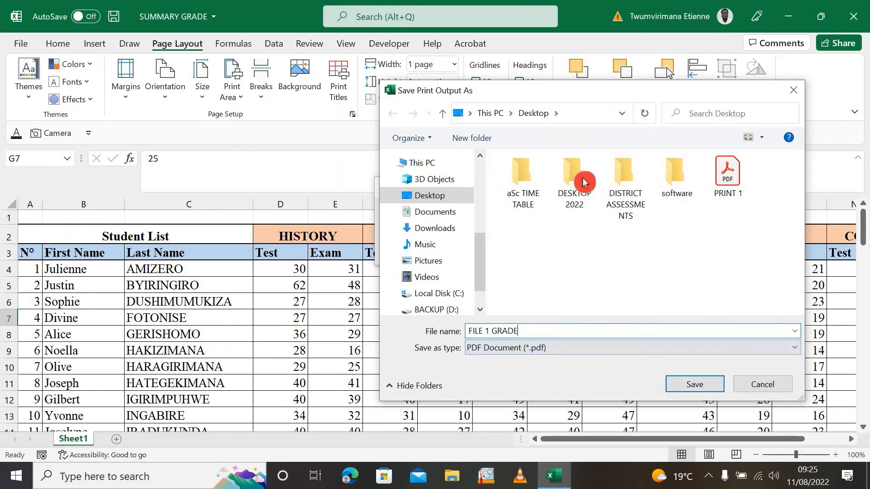
pyautogui.click(690, 383)
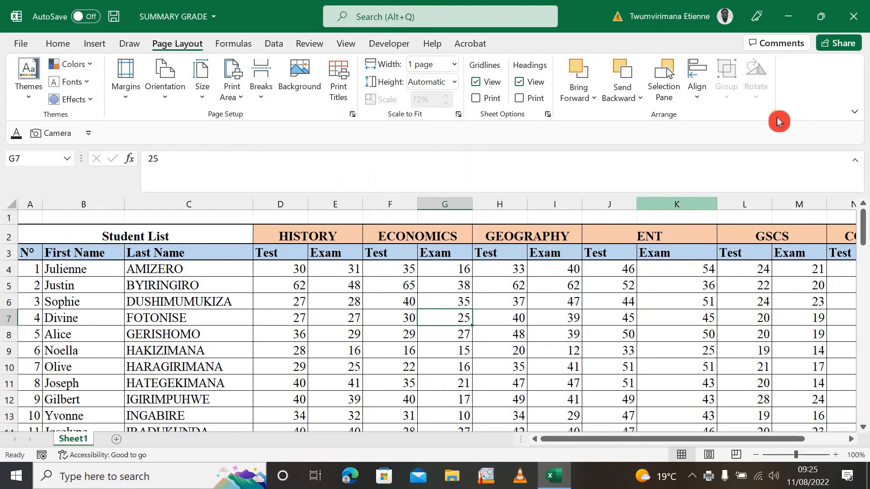
# Minimize Excel, maximize FILE 1 GRADE.pdf in Adobe Acrobat and examine the printed header and grade table at a readable zoom
pyautogui.click(788, 16)
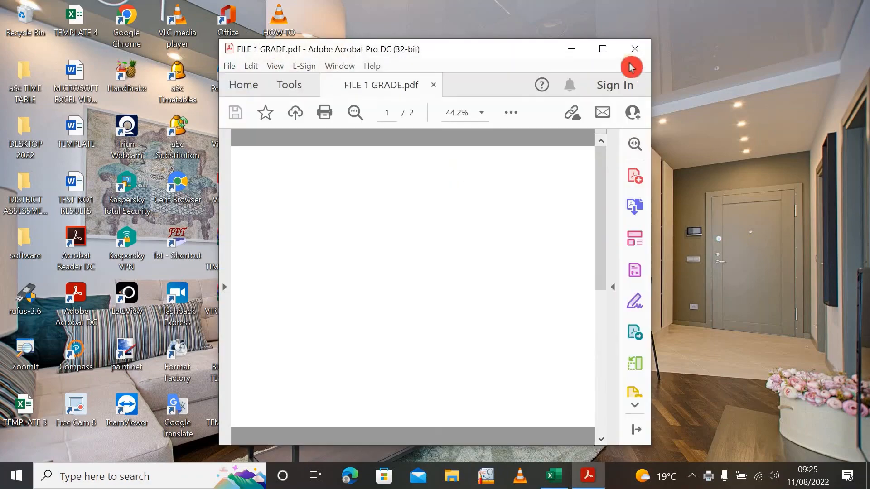
pyautogui.click(605, 47)
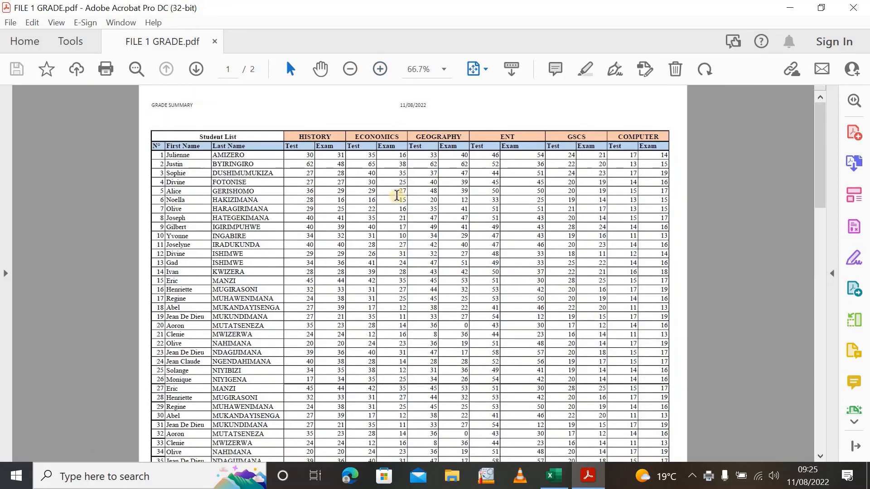
pyautogui.click(158, 28)
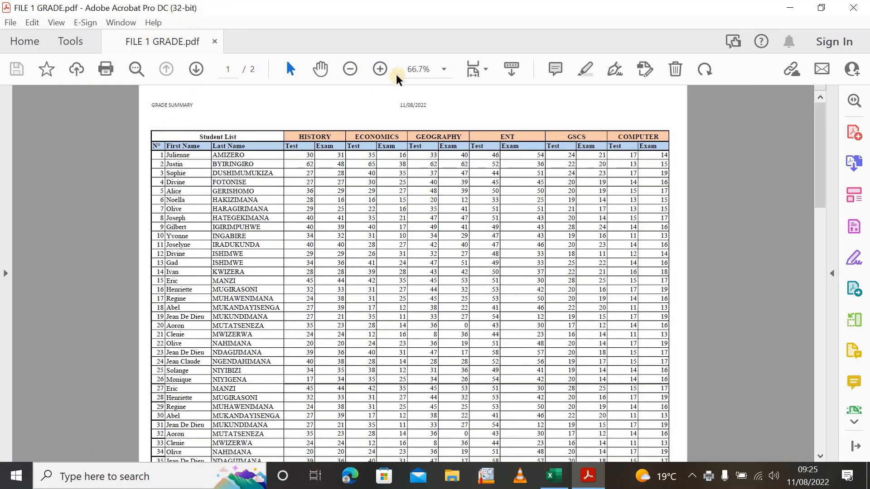
pyautogui.click(380, 69)
pyautogui.click(380, 69)
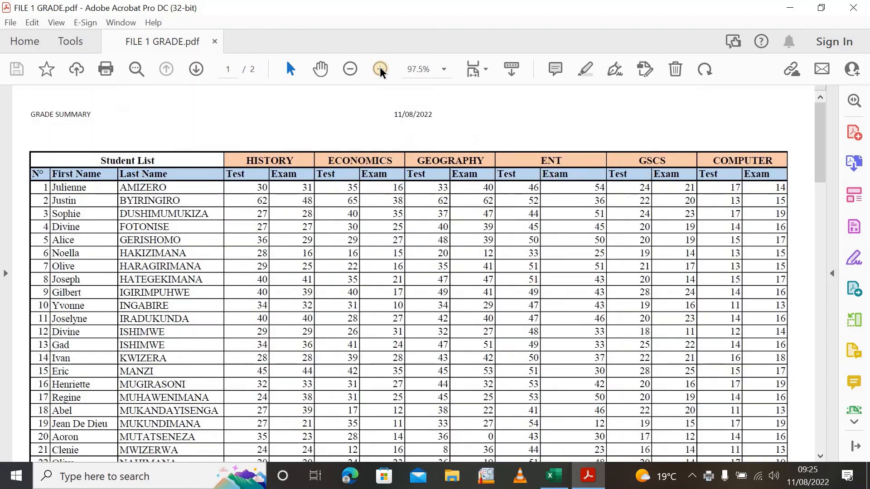
pyautogui.click(381, 69)
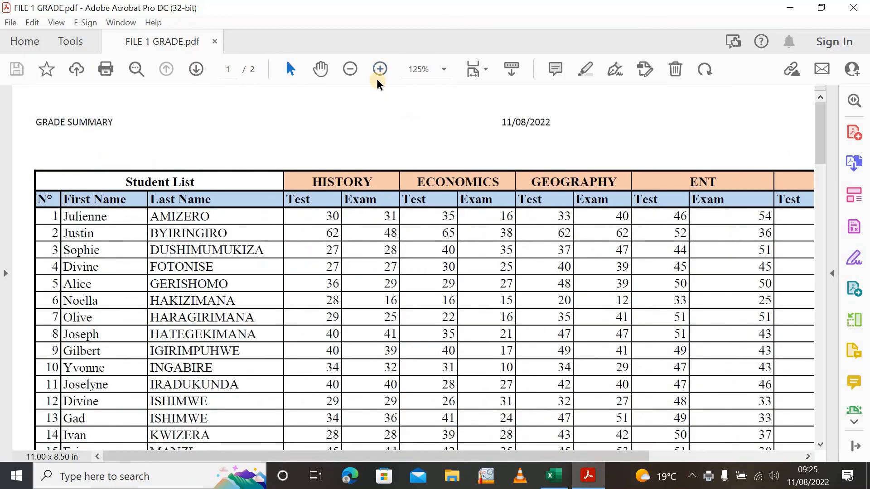
pyautogui.click(349, 69)
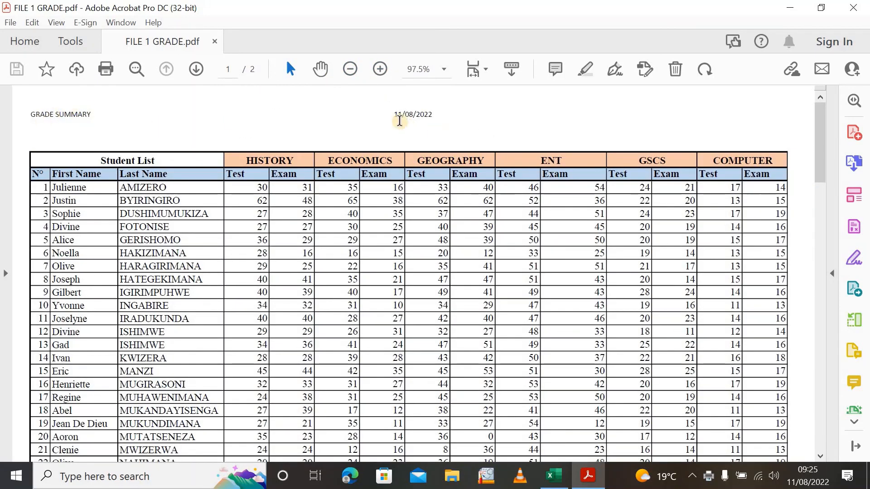
# Examine the PDF's grade table across the page break and check the page number and print time in the first page's footer
pyautogui.scroll(-1, 529, 160)
pyautogui.scroll(-5, 474, 150)
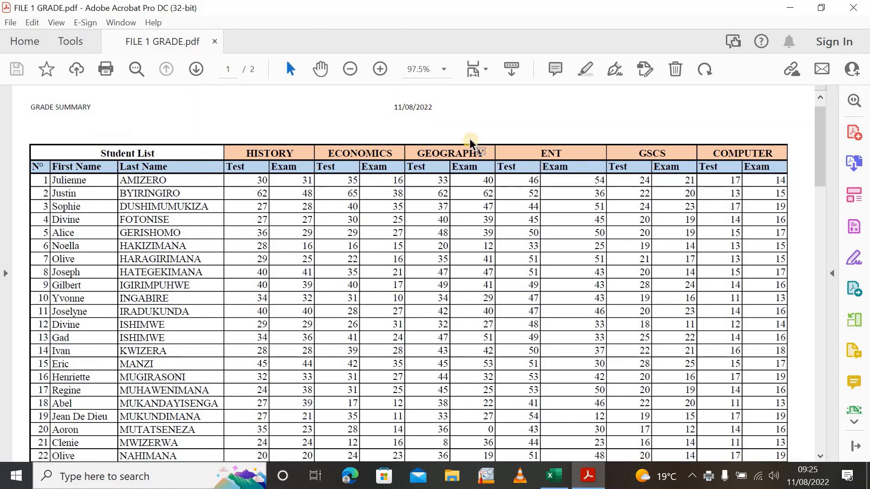
pyautogui.scroll(-6, 474, 150)
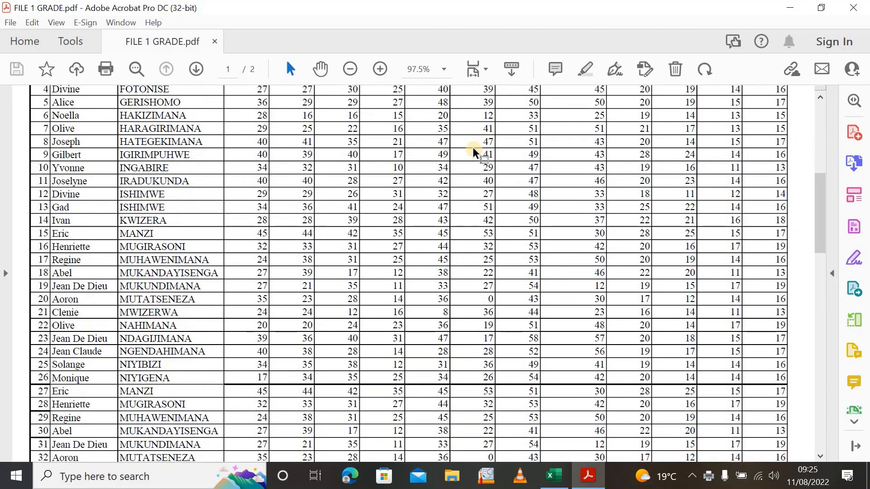
pyautogui.scroll(-15, 474, 148)
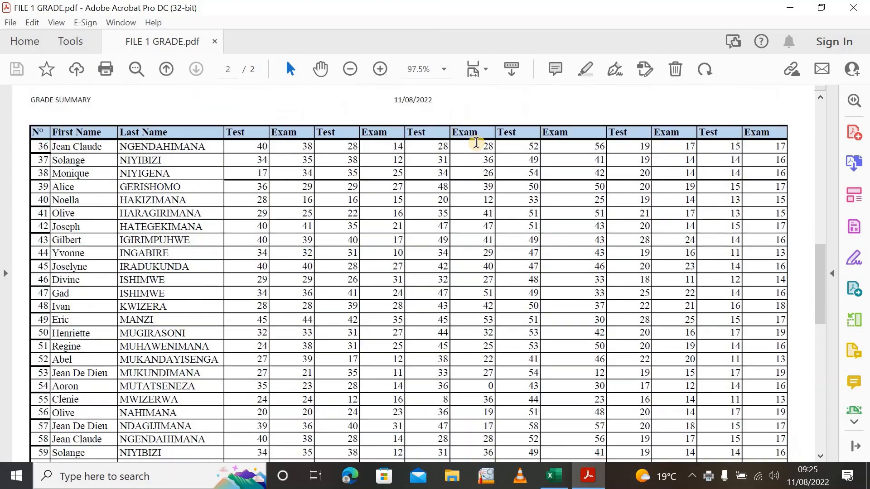
pyautogui.scroll(16, 407, 301)
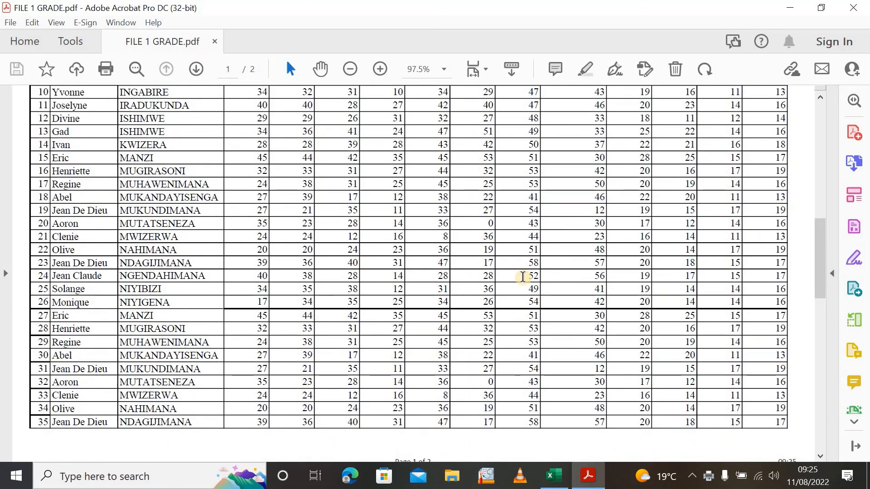
pyautogui.scroll(-1, 525, 276)
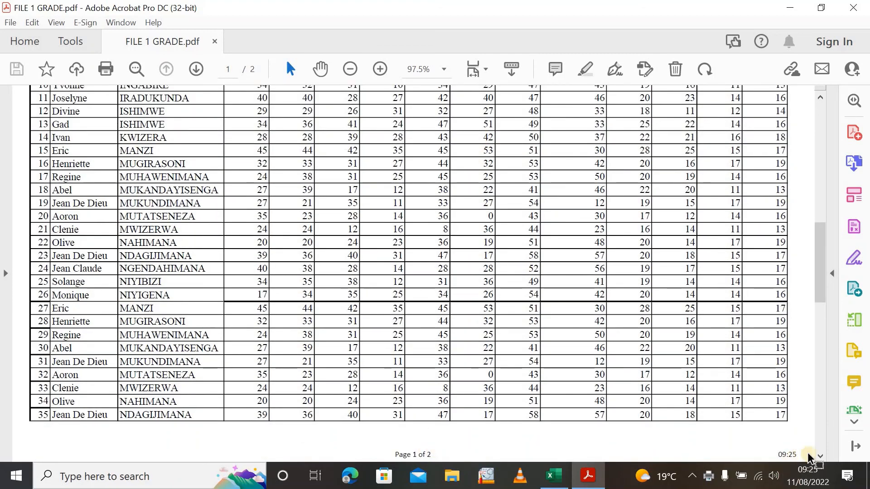
pyautogui.moveTo(799, 453); pyautogui.dragTo(775, 454)
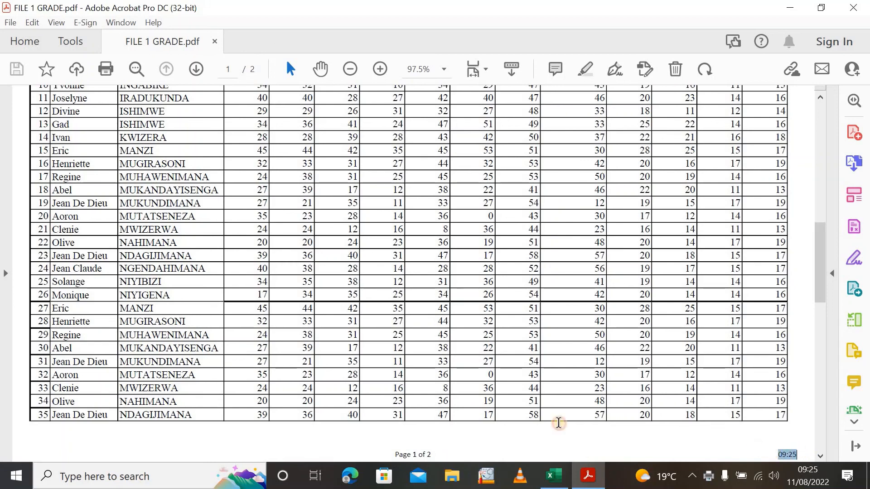
# Check the repeated column heading row above the grades on the PDF's second page and compare it with the first page
pyautogui.scroll(-2, 369, 275)
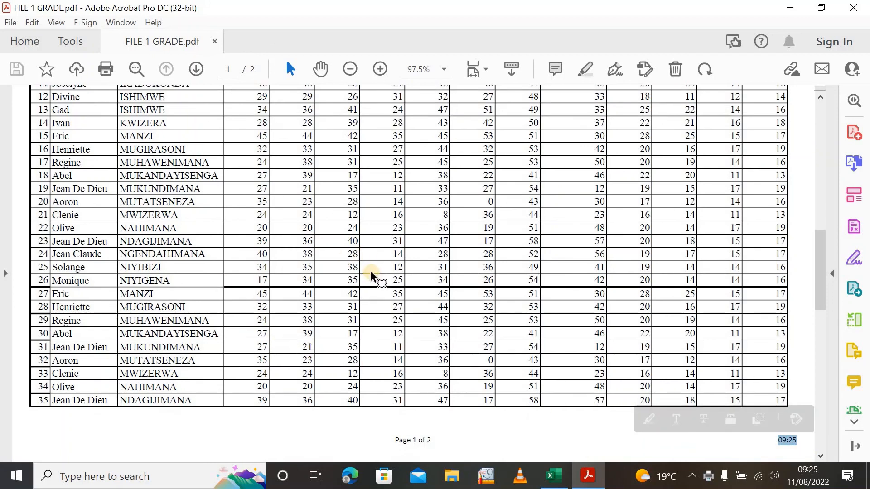
pyautogui.scroll(-1, 380, 285)
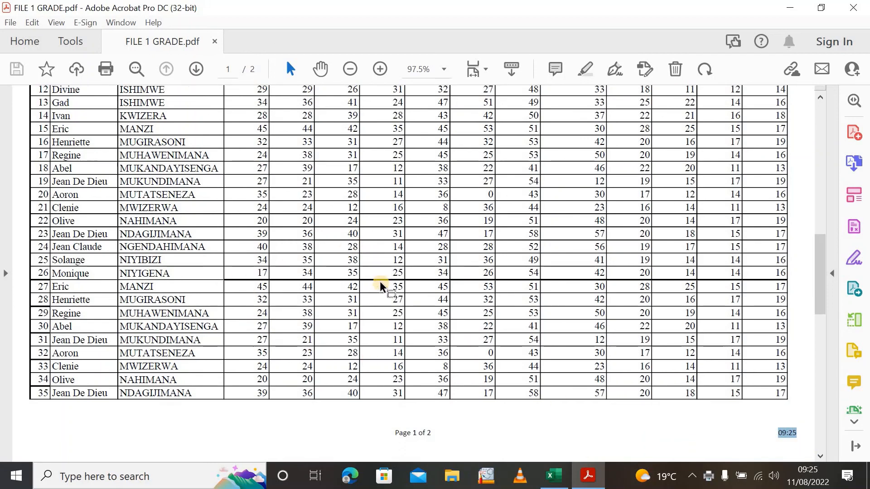
pyautogui.scroll(-10, 380, 285)
pyautogui.scroll(1, 380, 295)
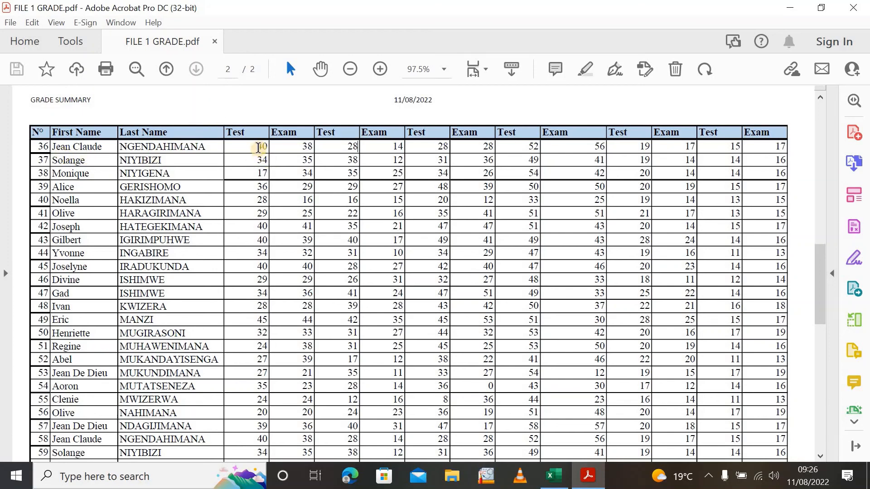
pyautogui.moveTo(256, 148); pyautogui.dragTo(271, 149)
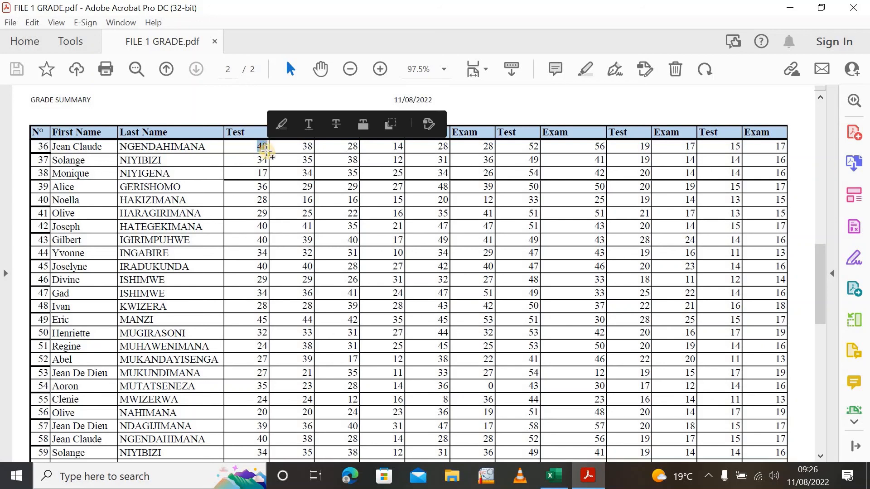
pyautogui.click(276, 172)
pyautogui.scroll(2, 368, 159)
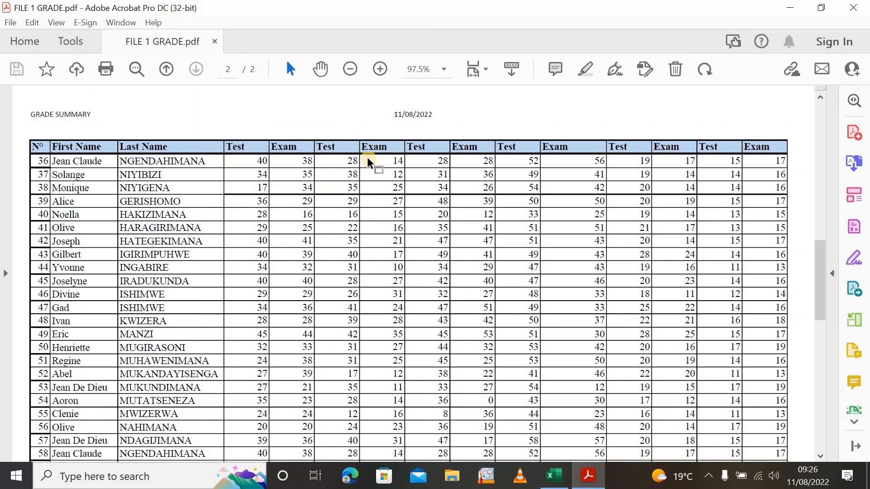
pyautogui.scroll(-5, 372, 172)
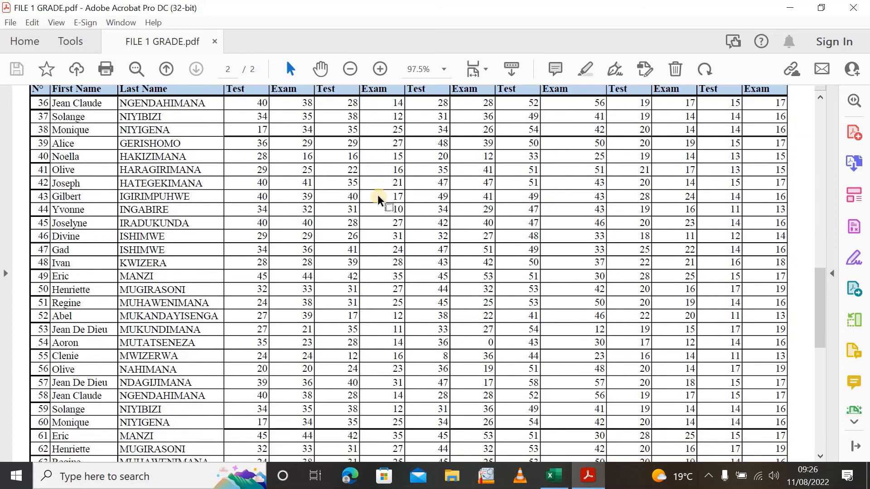
pyautogui.scroll(3, 378, 200)
pyautogui.scroll(10, 379, 199)
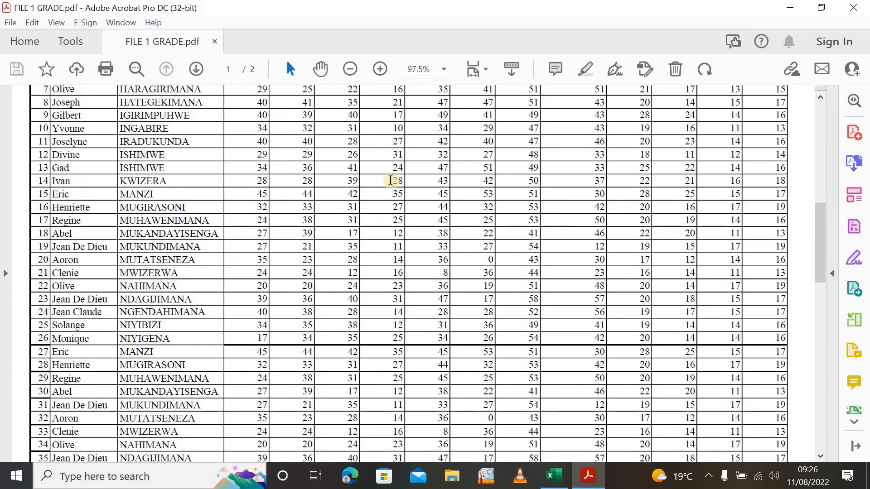